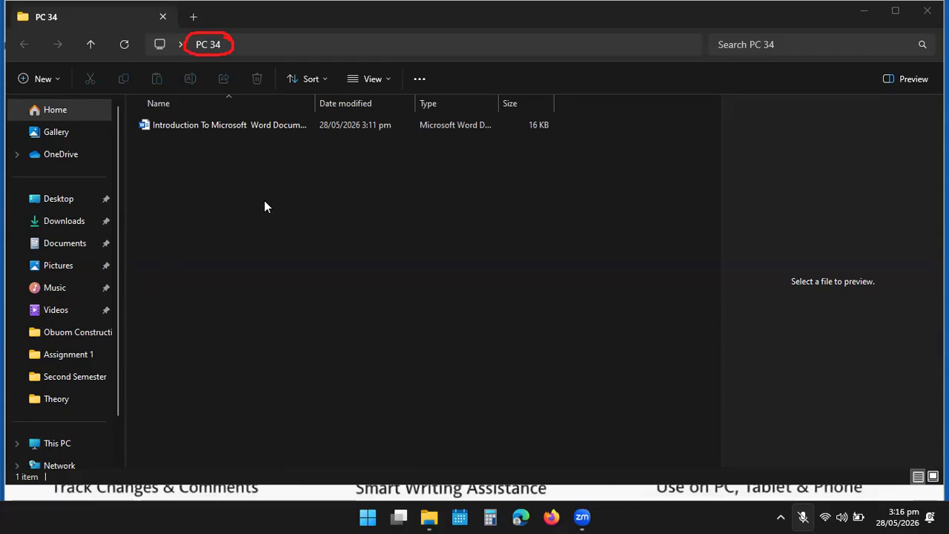
# Close the PC 34 folder window and create a new desktop folder named "Try 2".
pyautogui.click(926, 14)
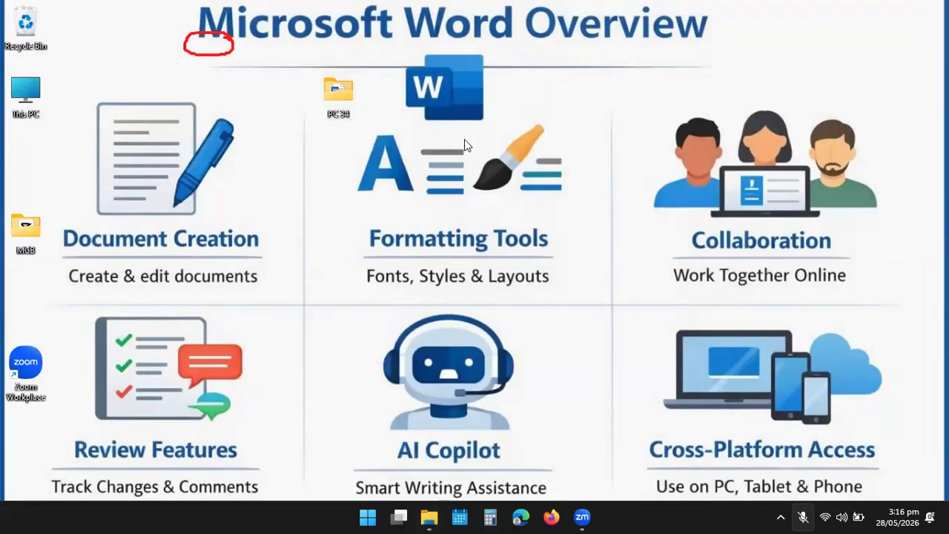
pyautogui.rightClick(585, 243)
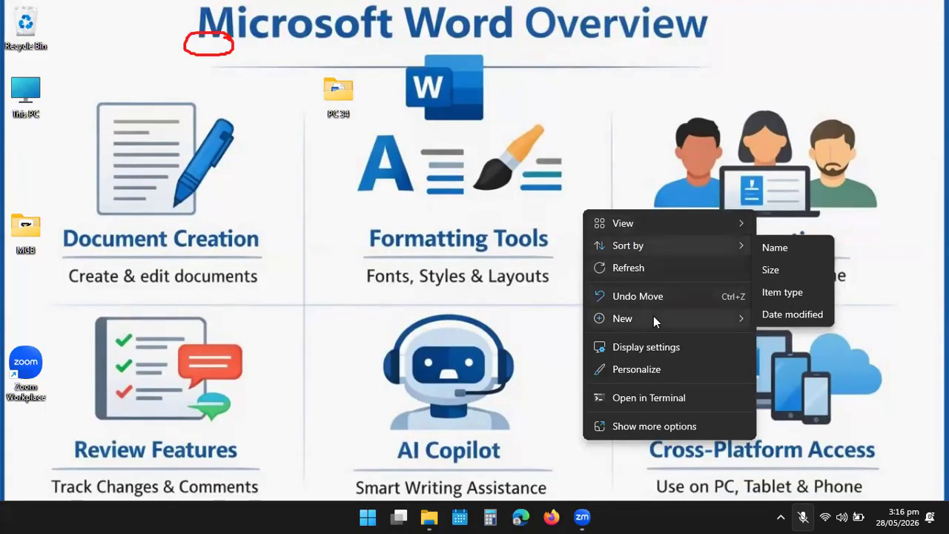
pyautogui.moveTo(679, 320)
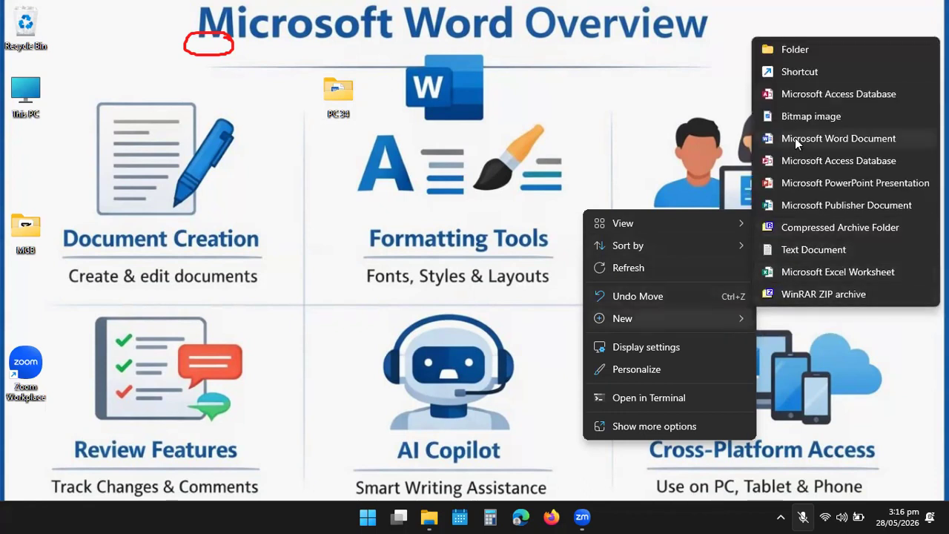
pyautogui.click(807, 48)
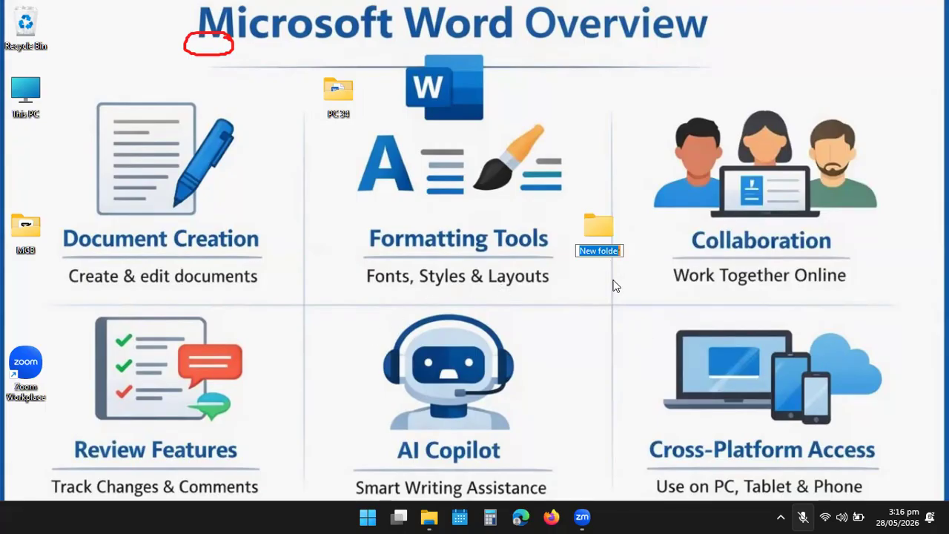
pyautogui.press('BackSpace')
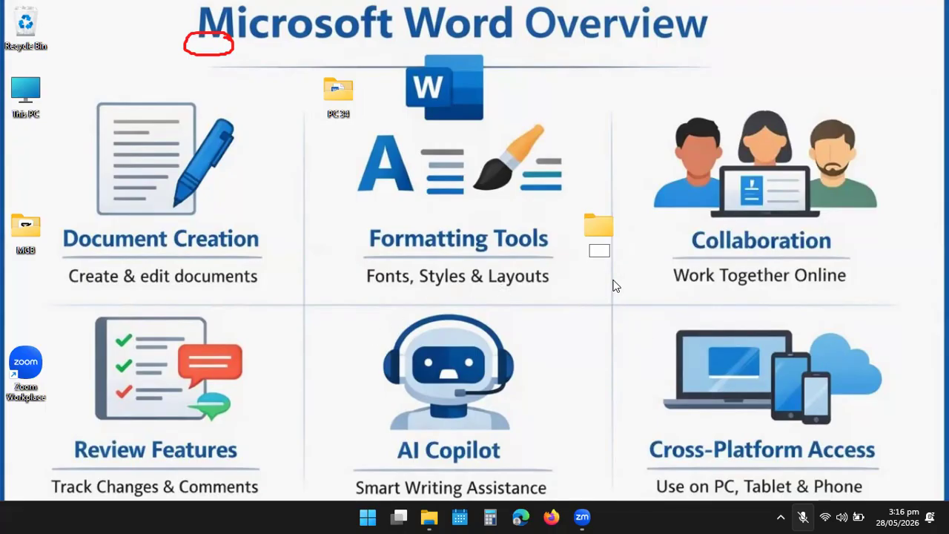
pyautogui.write('Tr')
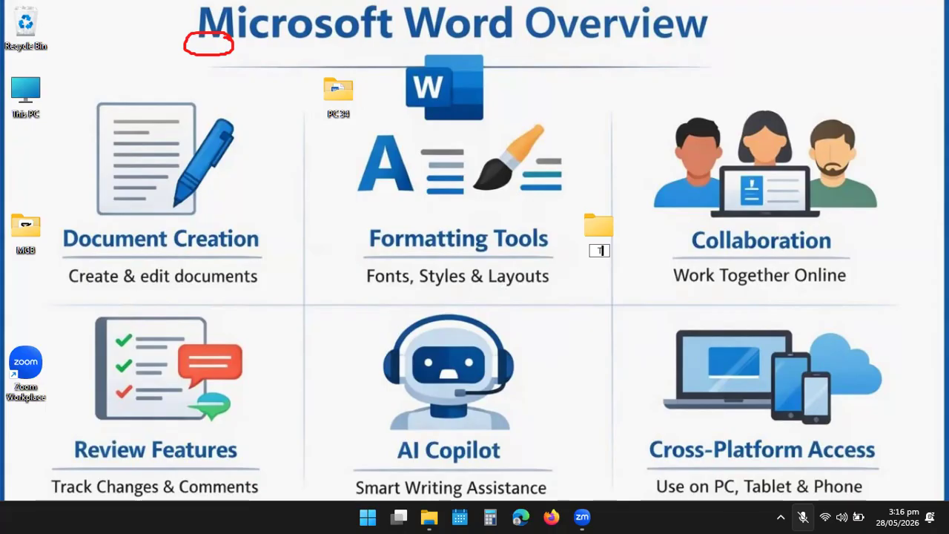
pyautogui.write('y 2')
pyautogui.press('Return')
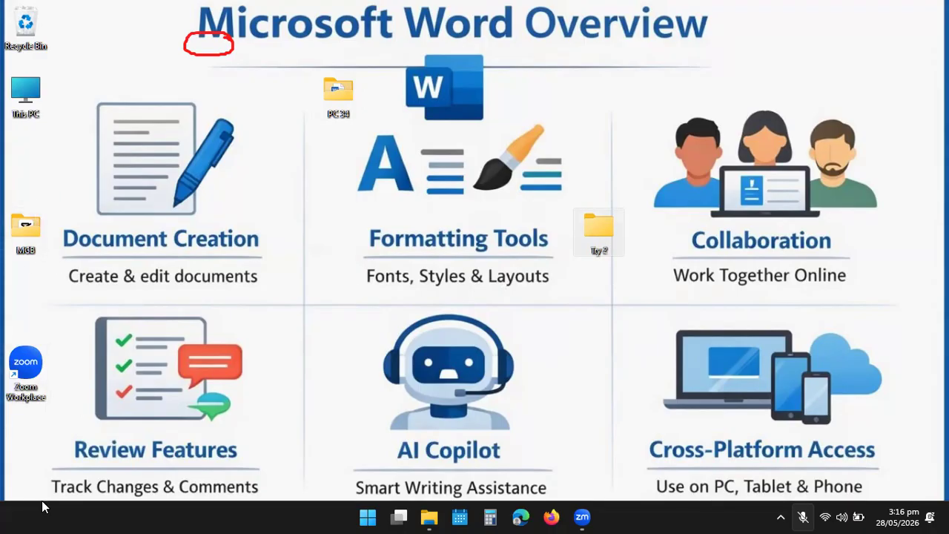
# Circle the Try 2 folder on the desktop with the annotation pen and look inside the folder.
pyautogui.moveTo(619, 280)
pyautogui.mouseDown()
pyautogui.moveTo(537, 237)
pyautogui.moveTo(621, 202)
pyautogui.mouseUp()
pyautogui.moveTo(631, 239)
pyautogui.mouseDown()
pyautogui.moveTo(593, 288)
pyautogui.moveTo(580, 282)
pyautogui.mouseUp()
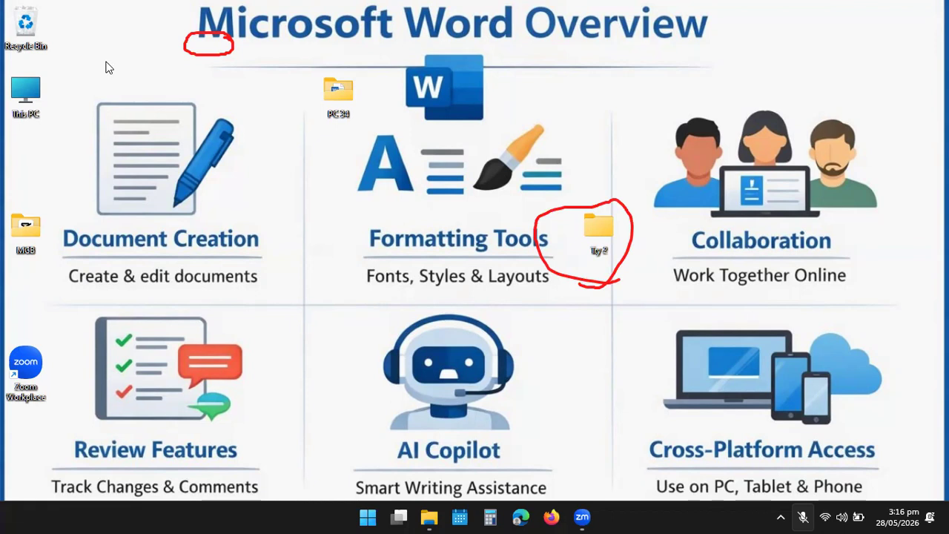
pyautogui.doubleClick(596, 224)
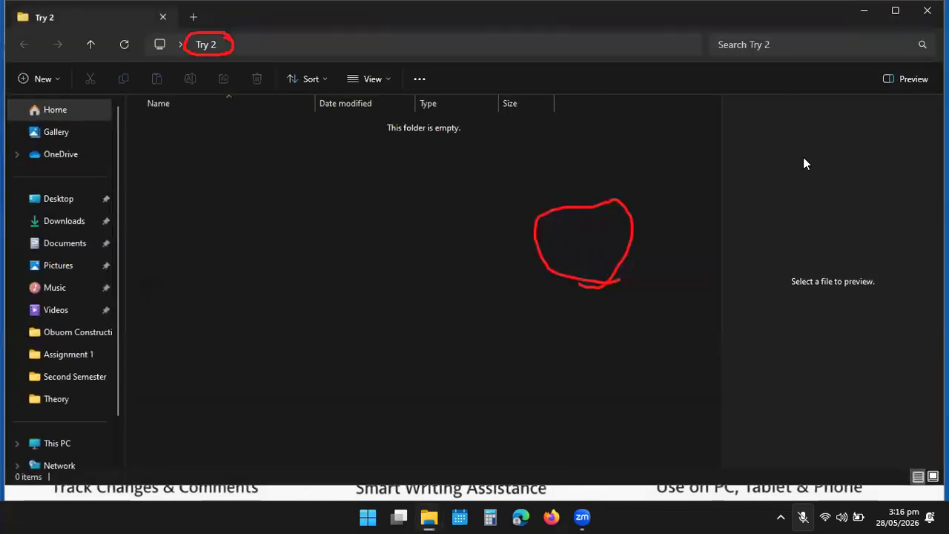
pyautogui.click(926, 11)
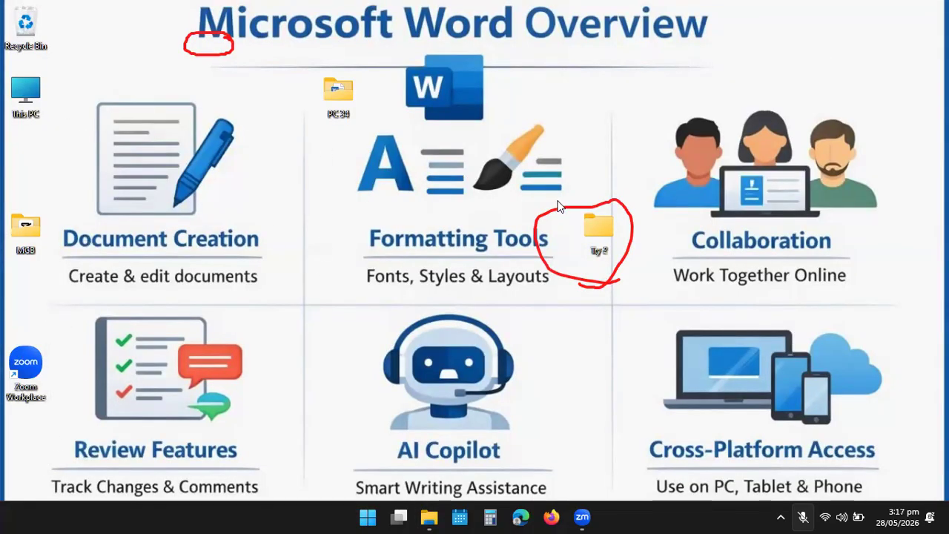
# In the opened Try 2 folder, replace the large freehand annotation circle with one around the New command.
pyautogui.doubleClick(604, 224)
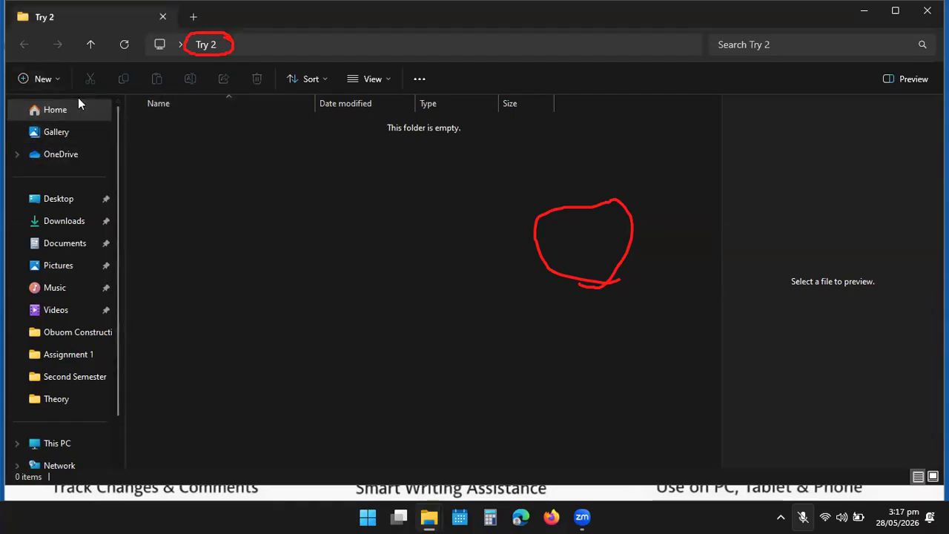
pyautogui.click(144, 102)
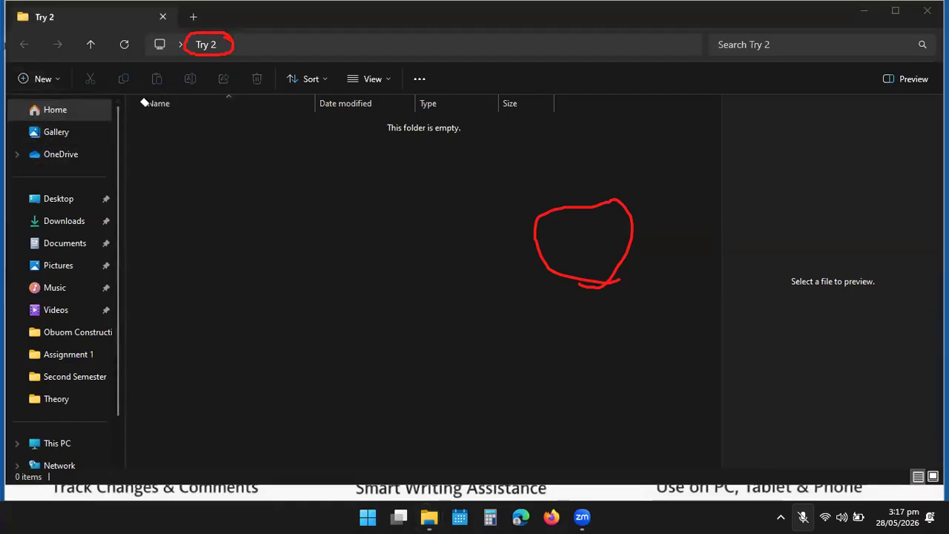
pyautogui.click(576, 198)
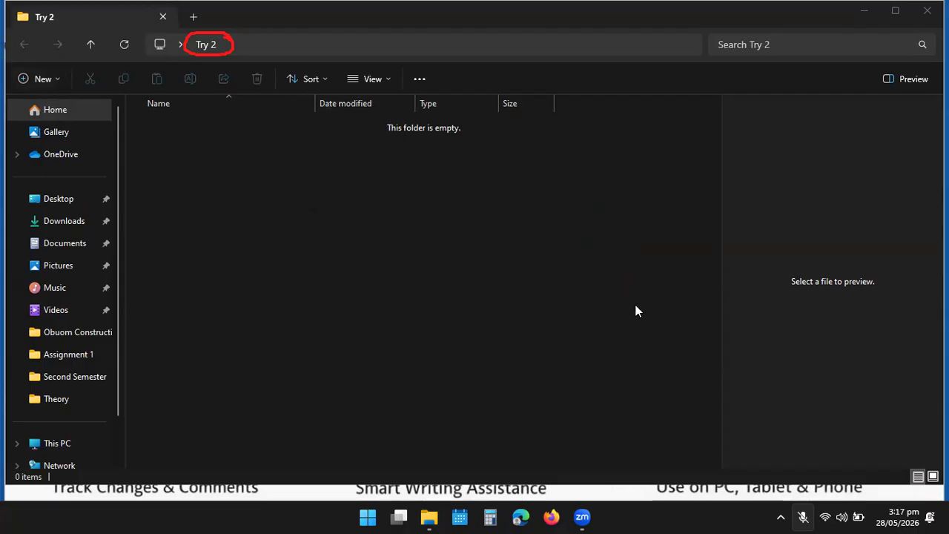
pyautogui.moveTo(13, 86)
pyautogui.mouseDown()
pyautogui.moveTo(52, 96)
pyautogui.moveTo(73, 73)
pyautogui.moveTo(30, 58)
pyautogui.moveTo(7, 77)
pyautogui.moveTo(18, 89)
pyautogui.mouseUp()
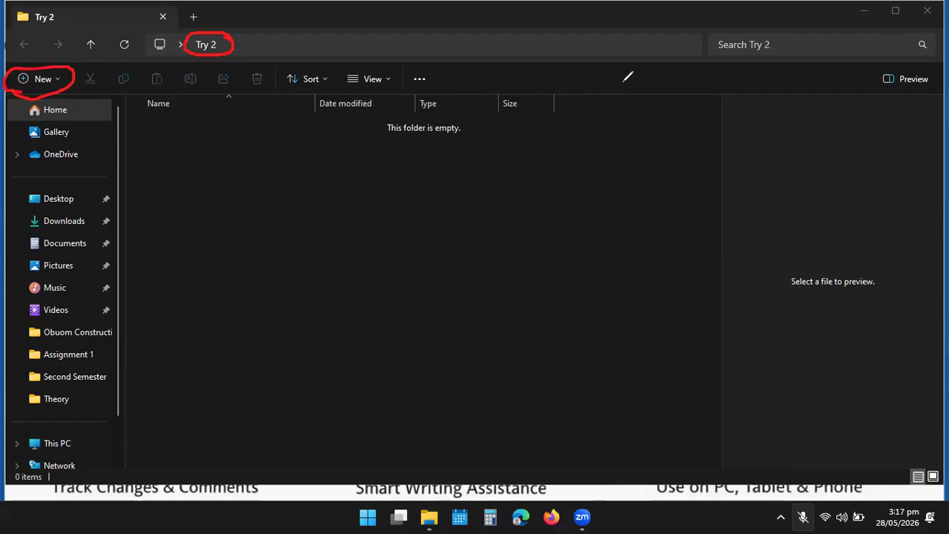
# Create a Microsoft Word document named "Company...docx" in the Try 2 folder.
pyautogui.click(41, 78)
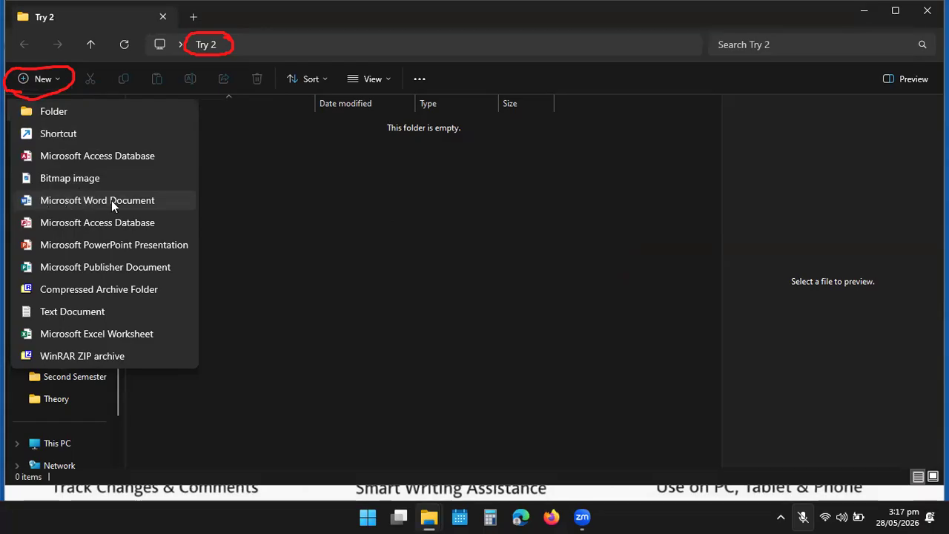
pyautogui.click(87, 198)
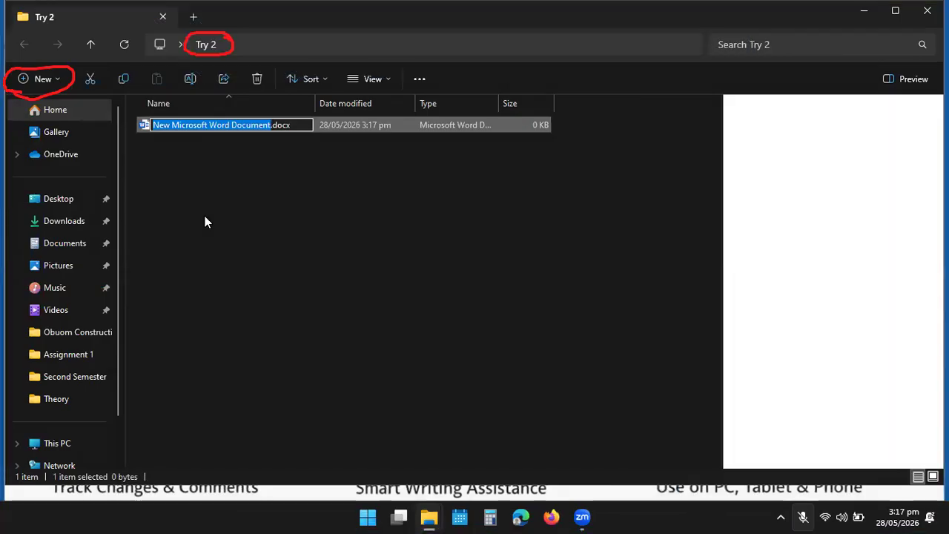
pyautogui.press('BackSpace')
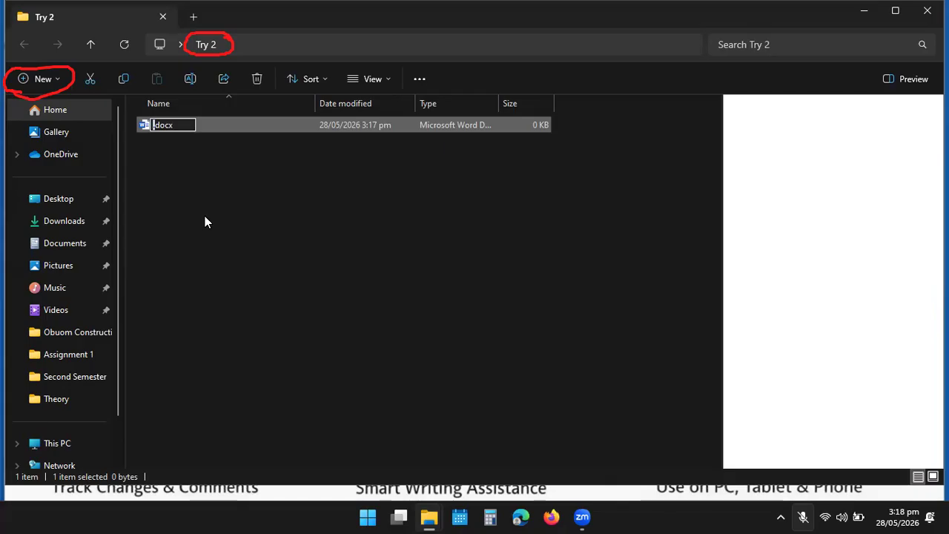
pyautogui.write('Company')
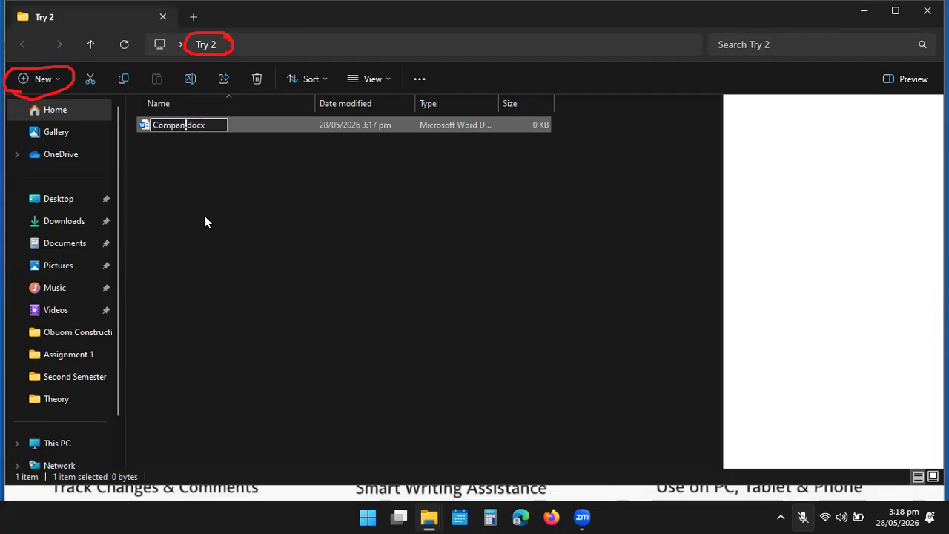
pyautogui.write('.')
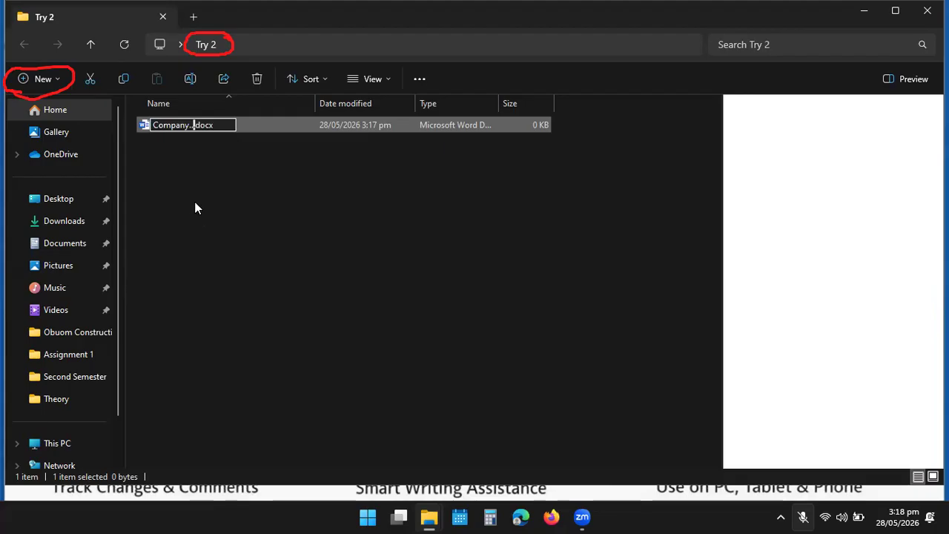
pyautogui.press('Escape')
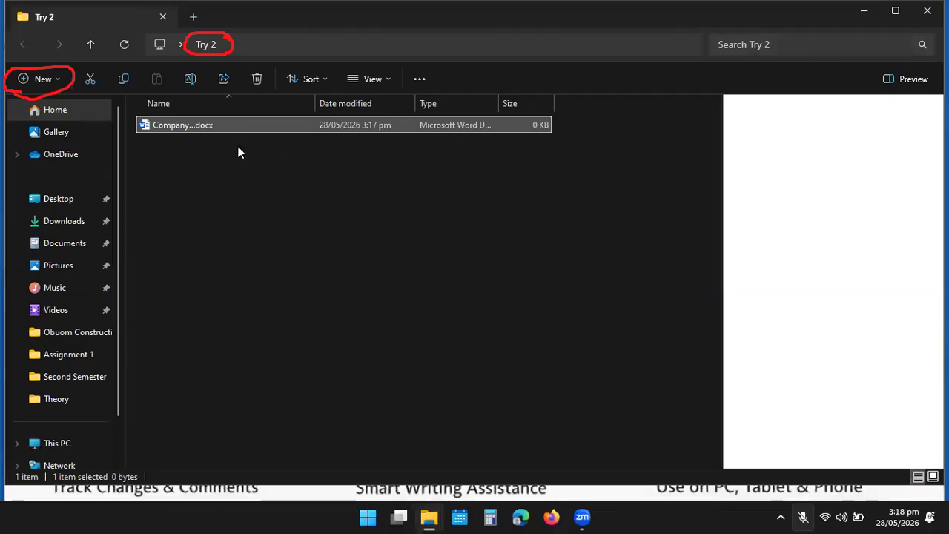
# Close the Try 2 folder window and erase the annotation circle drawn over the This PC icon.
pyautogui.click(927, 11)
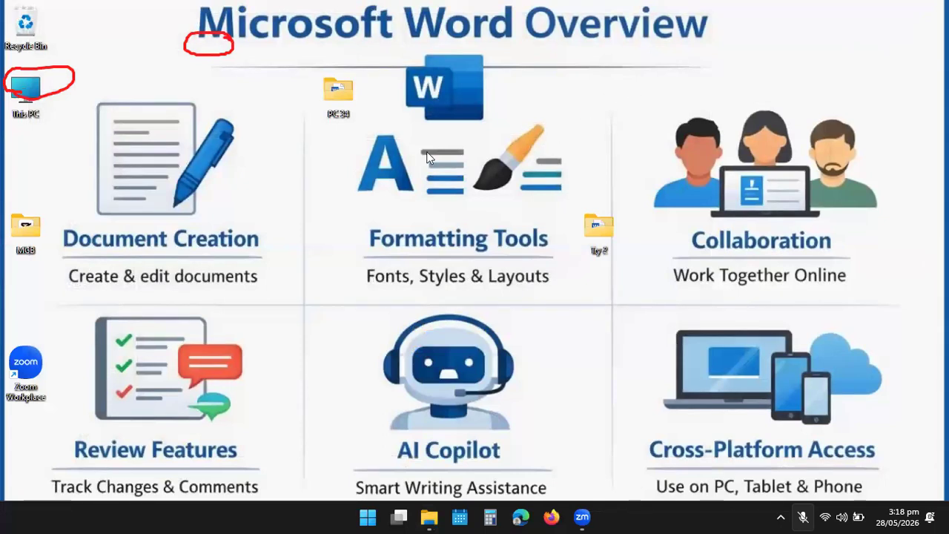
pyautogui.click(102, 142)
pyautogui.click(93, 57)
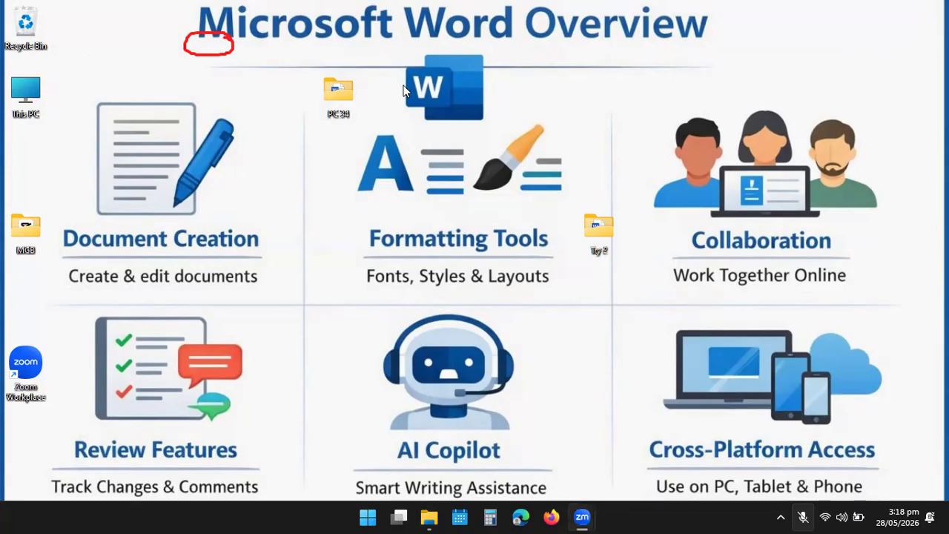
# Open the document "Introduction To Microsoft Word Document -(Part 1)...docx" from the PC 34 folder in Word.
pyautogui.doubleClick(335, 94)
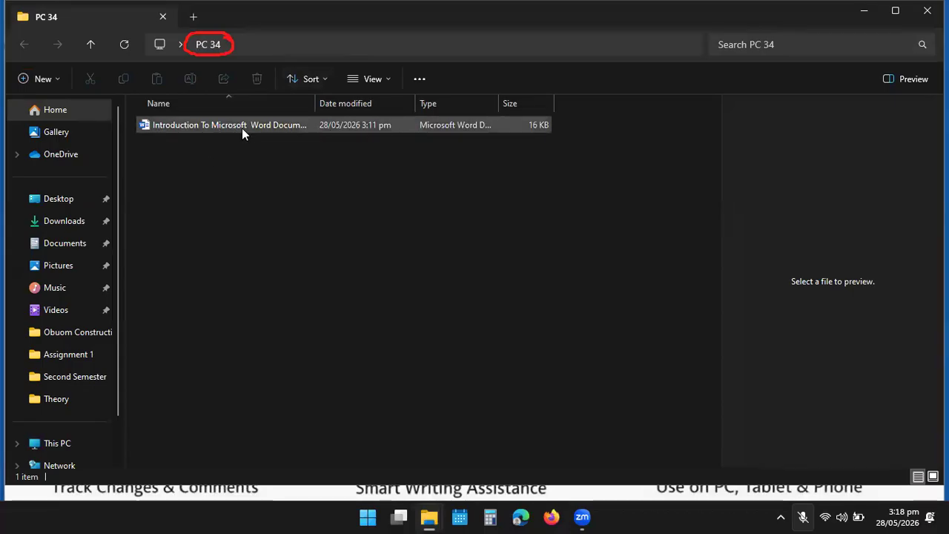
pyautogui.click(261, 125)
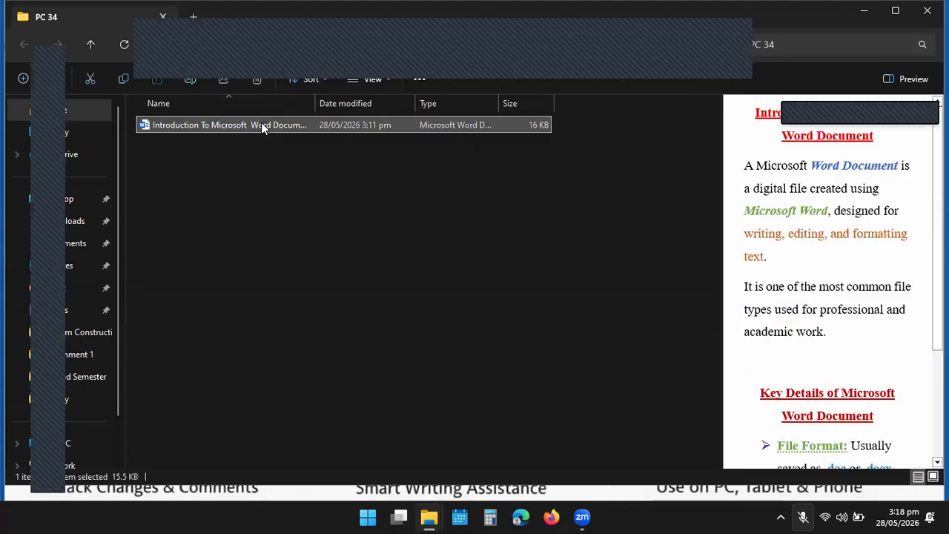
pyautogui.click(261, 124)
pyautogui.click(328, 154)
pyautogui.doubleClick(324, 123)
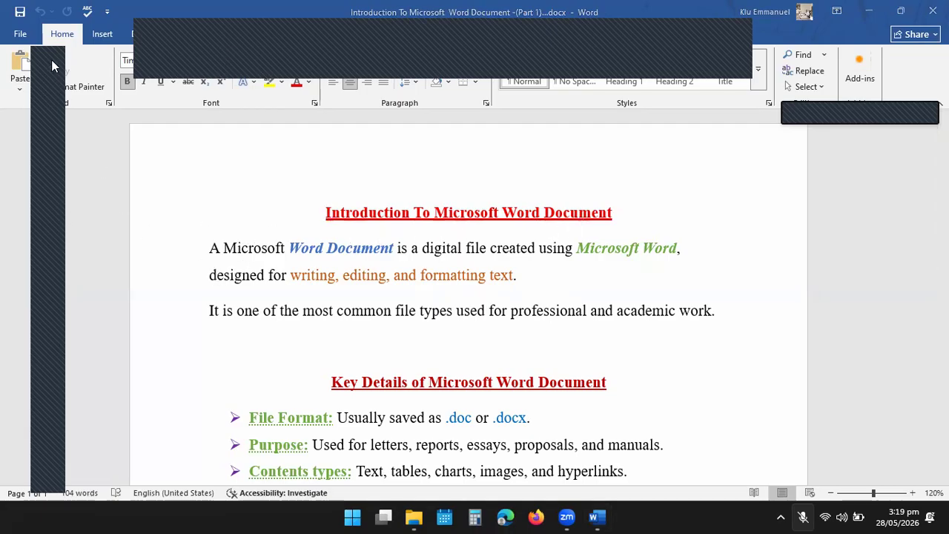
# Start a four-diamond bulleted list on the line below the heading "Importance of Microsoft Word Documents".
pyautogui.scroll(-5, 388, 249)
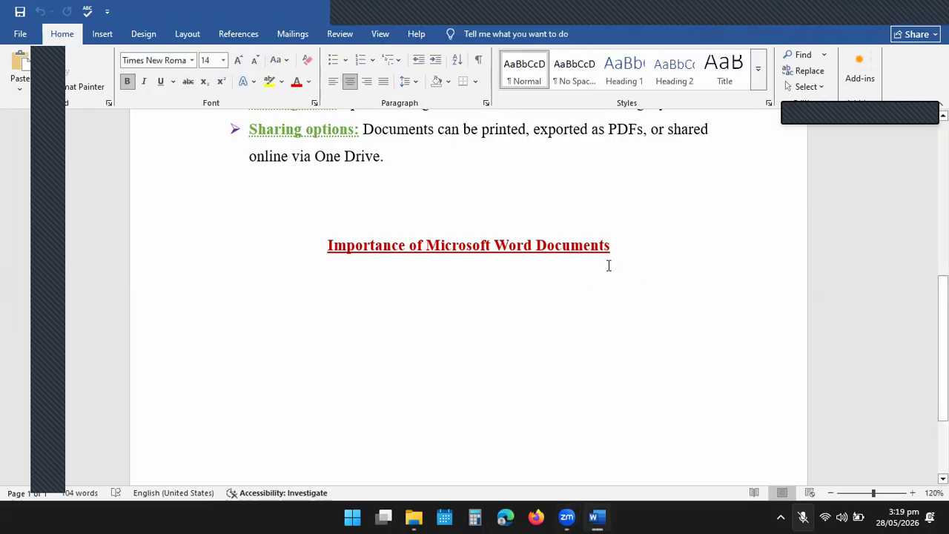
pyautogui.click(252, 289)
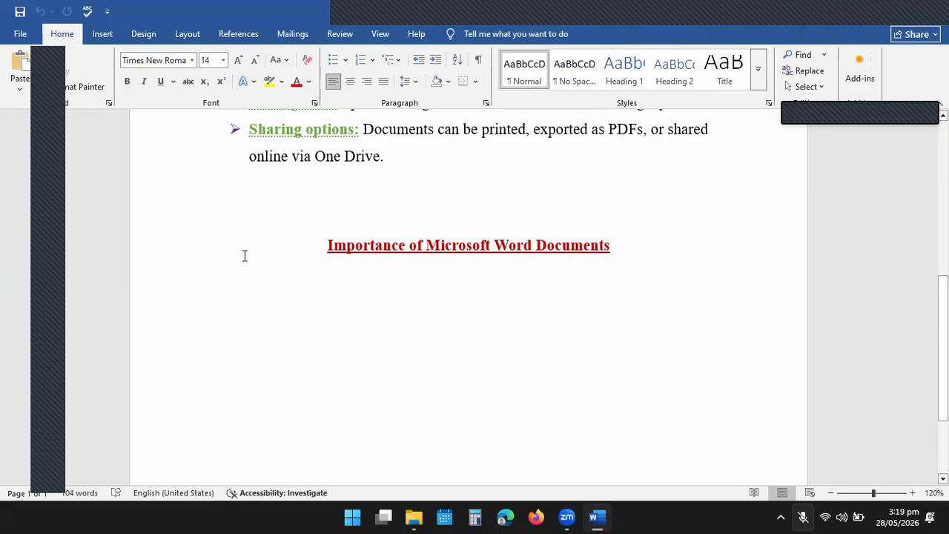
pyautogui.click(345, 60)
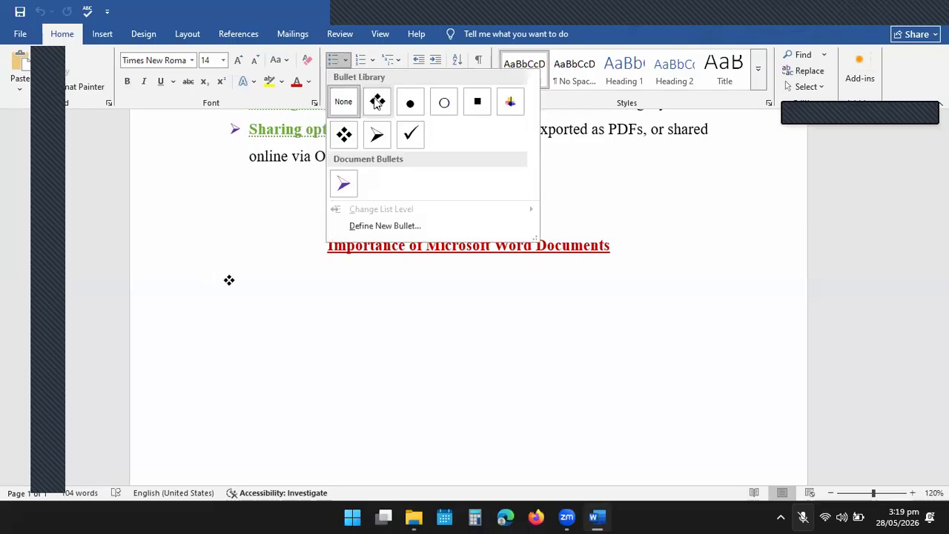
pyautogui.click(377, 102)
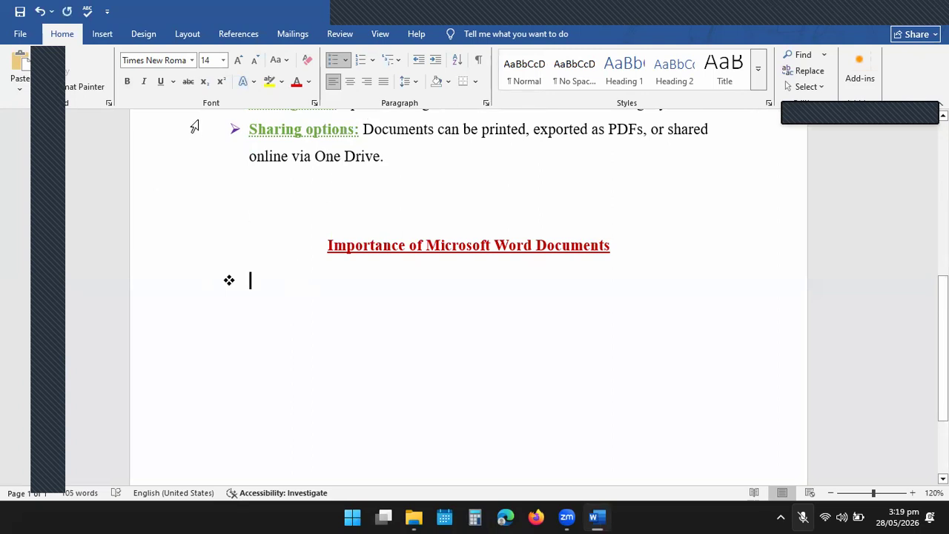
# Enter the label "Document Creation:" at the first bullet in underlined blue text.
pyautogui.click(159, 82)
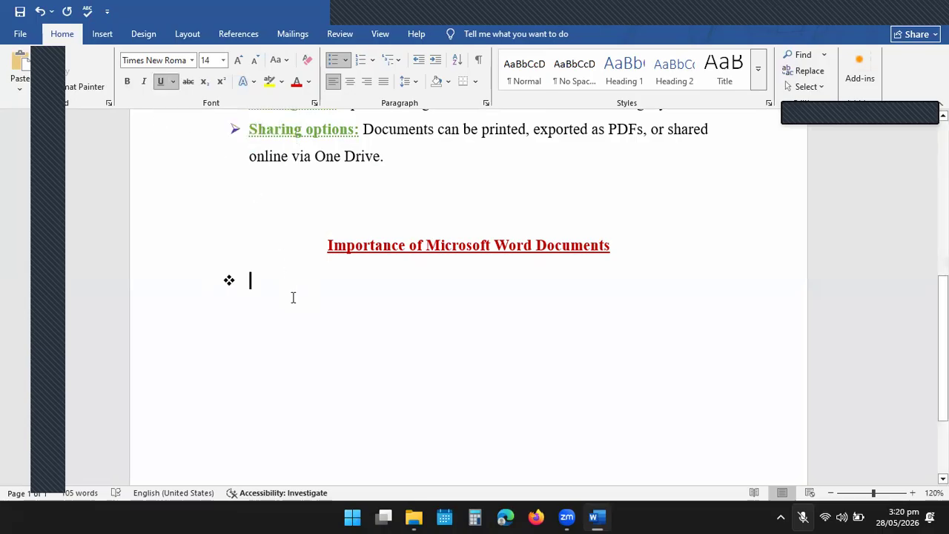
pyautogui.click(308, 82)
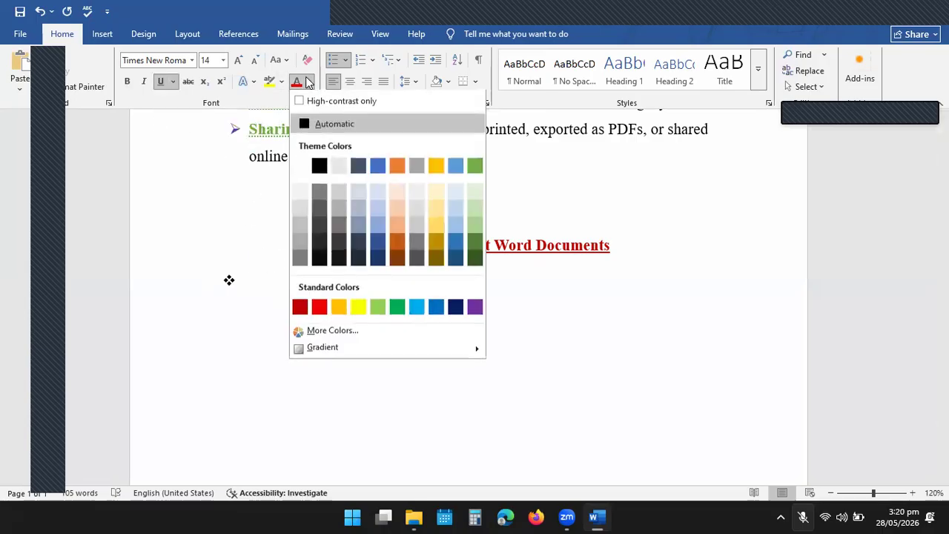
pyautogui.click(376, 168)
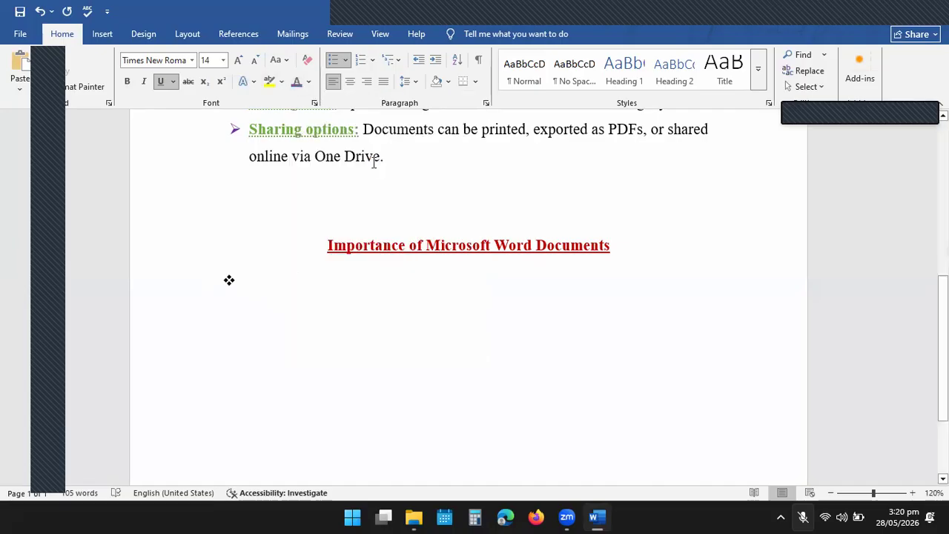
pyautogui.write('D')
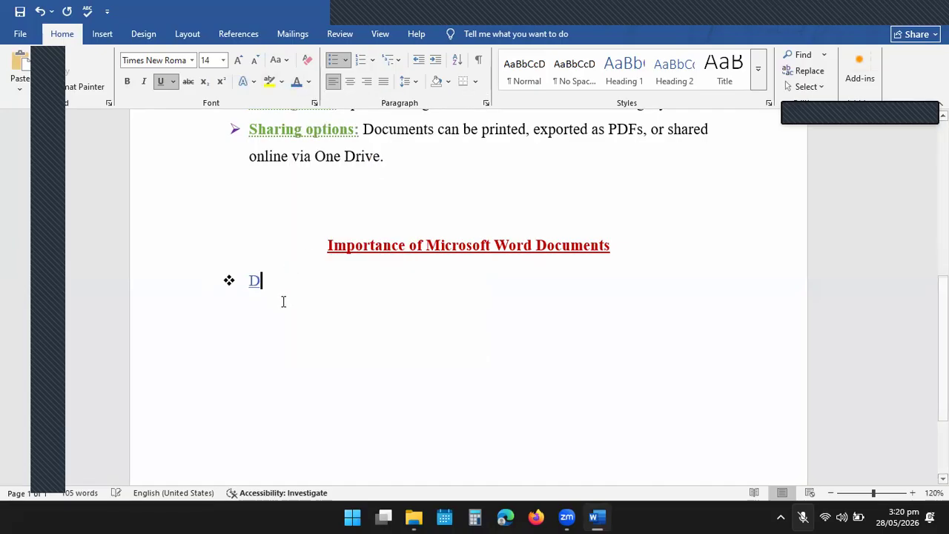
pyautogui.write('ocu')
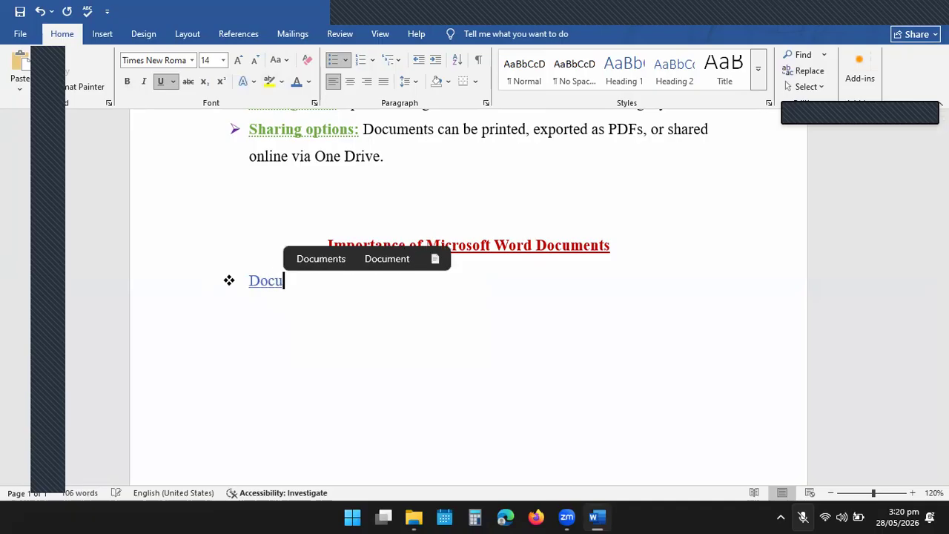
pyautogui.write('ment')
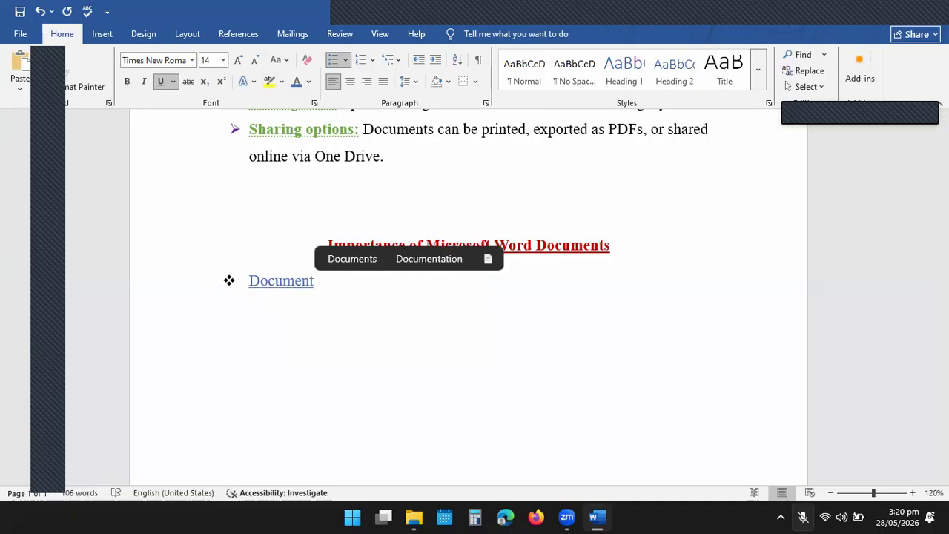
pyautogui.click(349, 260)
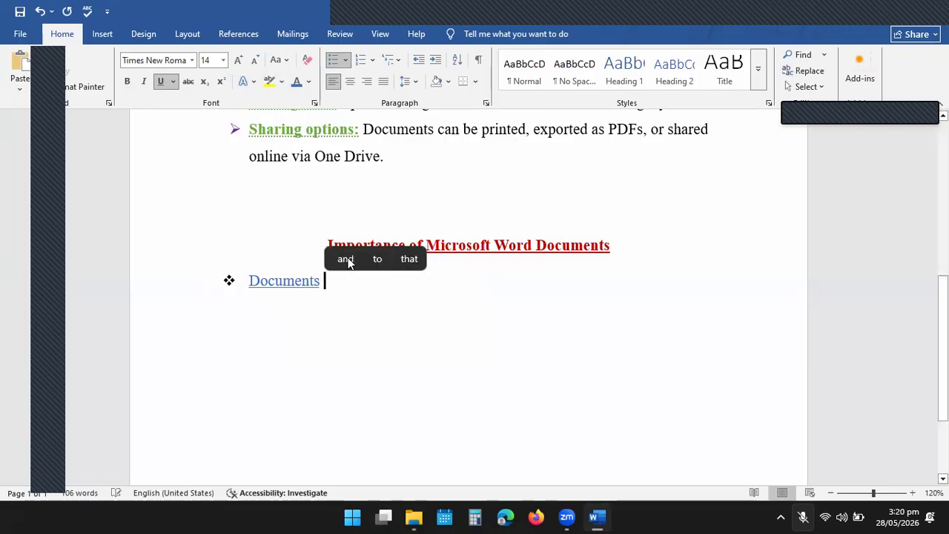
pyautogui.press('BackSpace')
pyautogui.press('BackSpace')
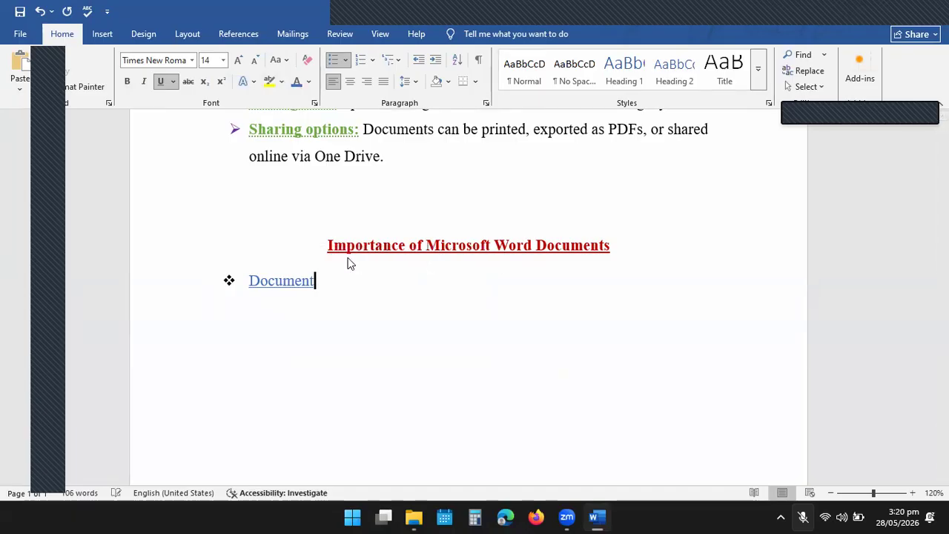
pyautogui.write('Creation')
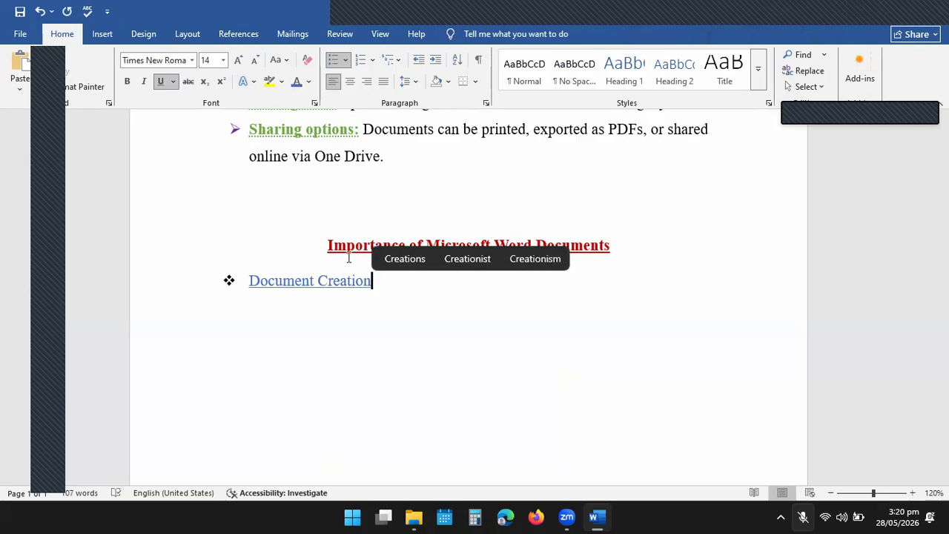
pyautogui.write(':')
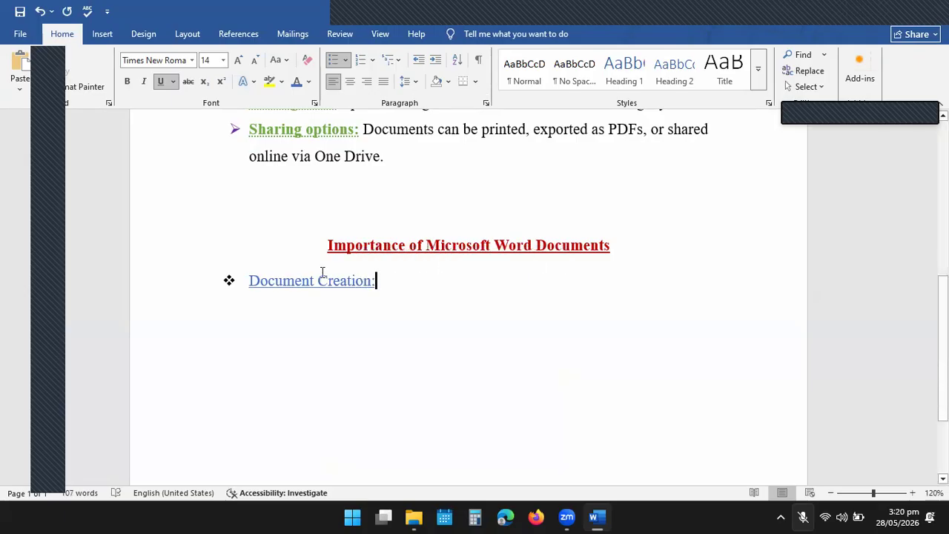
# Make the "Document Creation:" label bold.
pyautogui.moveTo(375, 280); pyautogui.dragTo(269, 276)
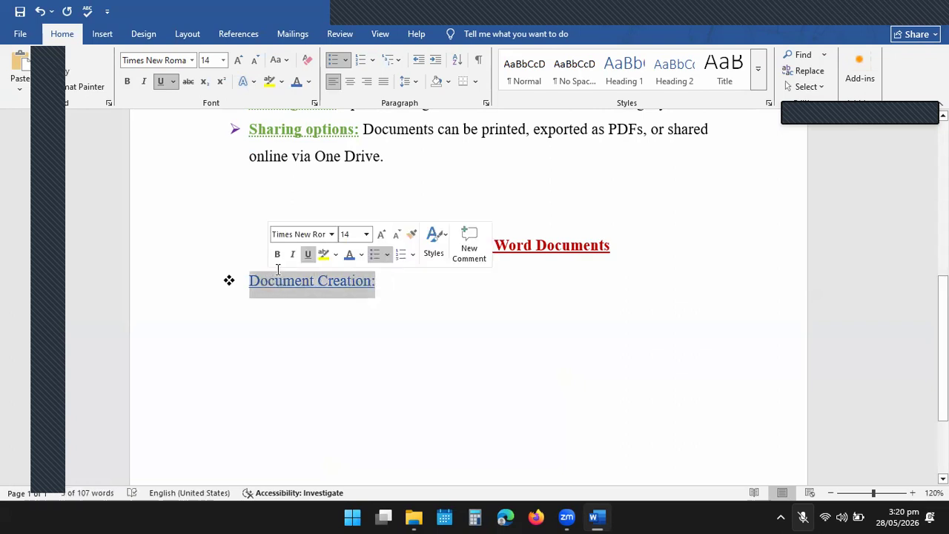
pyautogui.click(277, 255)
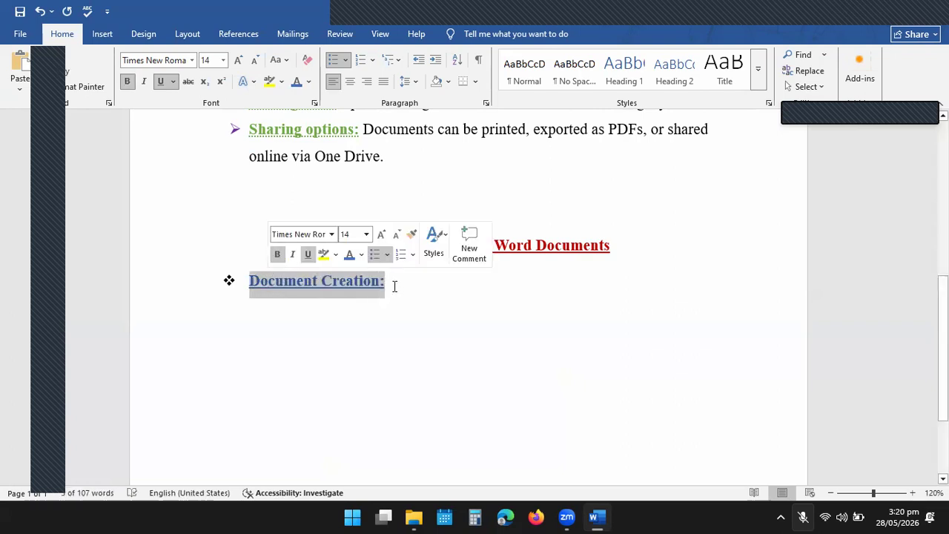
pyautogui.click(394, 286)
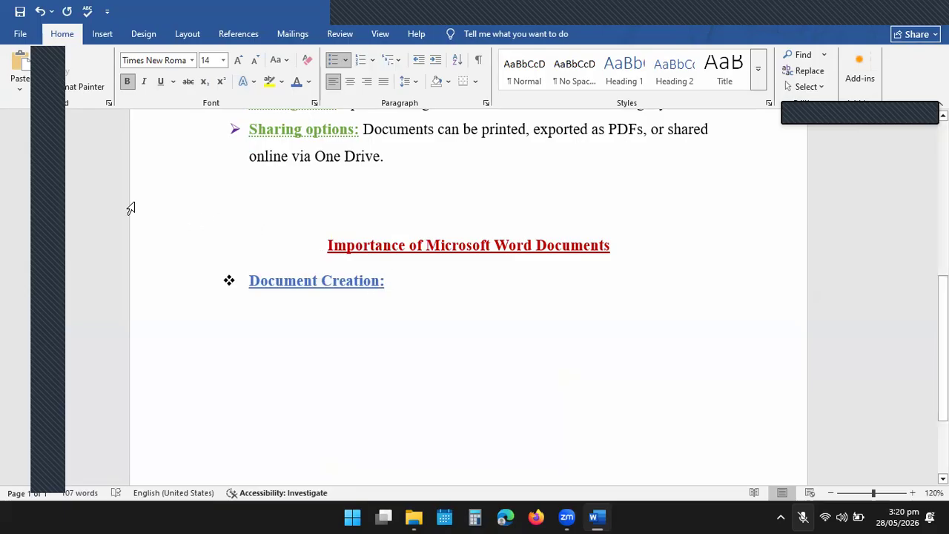
# Continue after the "Document Creation:" label with "It enables writing of reports" in blue text without bold or underline.
pyautogui.click(127, 82)
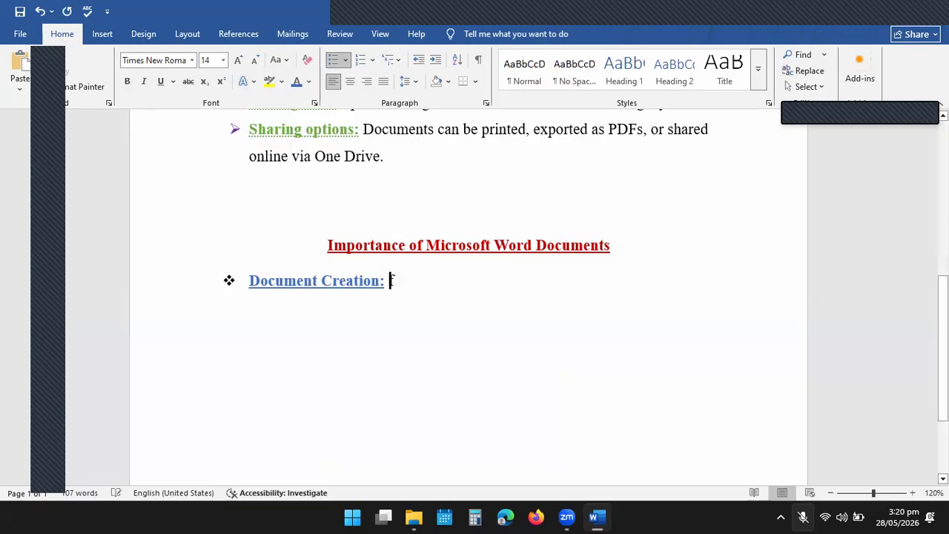
pyautogui.write('f')
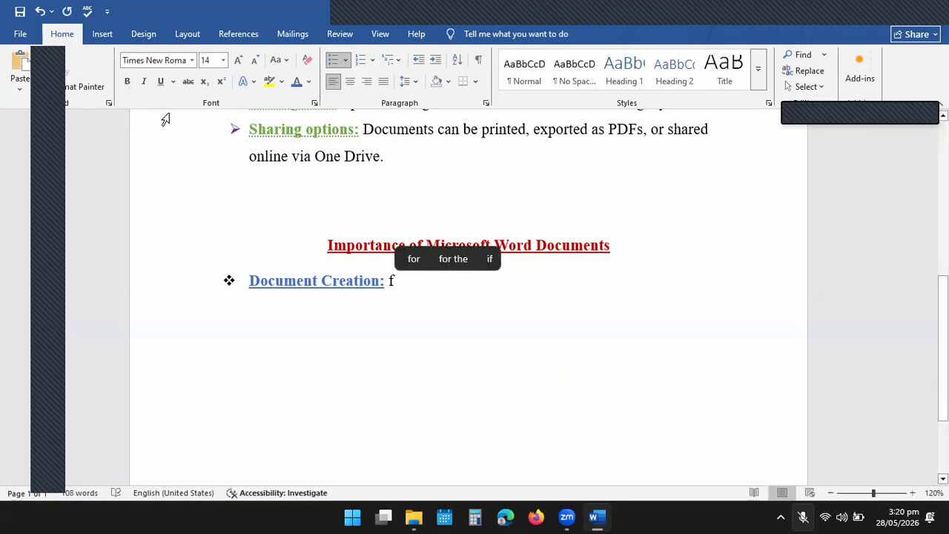
pyautogui.press('BackSpace')
pyautogui.press('BackSpace')
pyautogui.click(161, 82)
pyautogui.click(127, 81)
pyautogui.write('I')
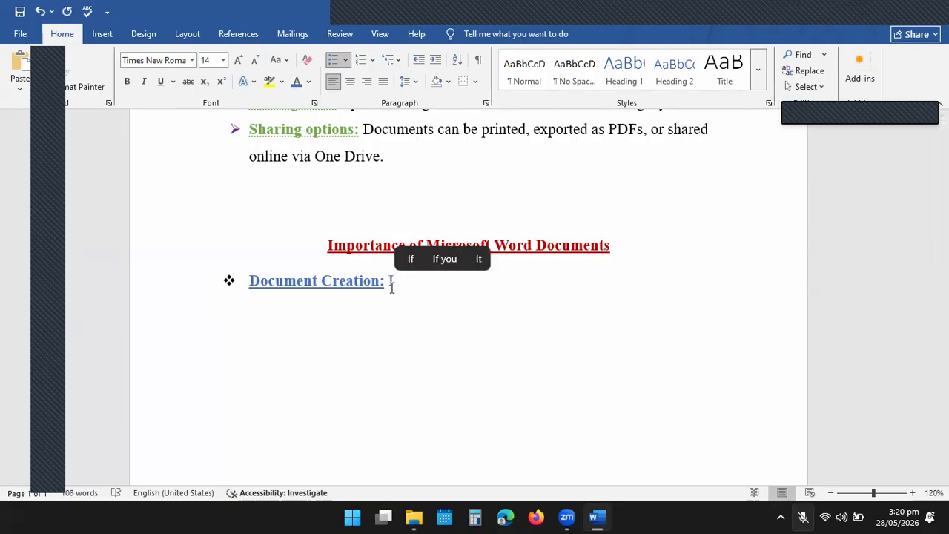
pyautogui.press('BackSpace')
pyautogui.write('It ena')
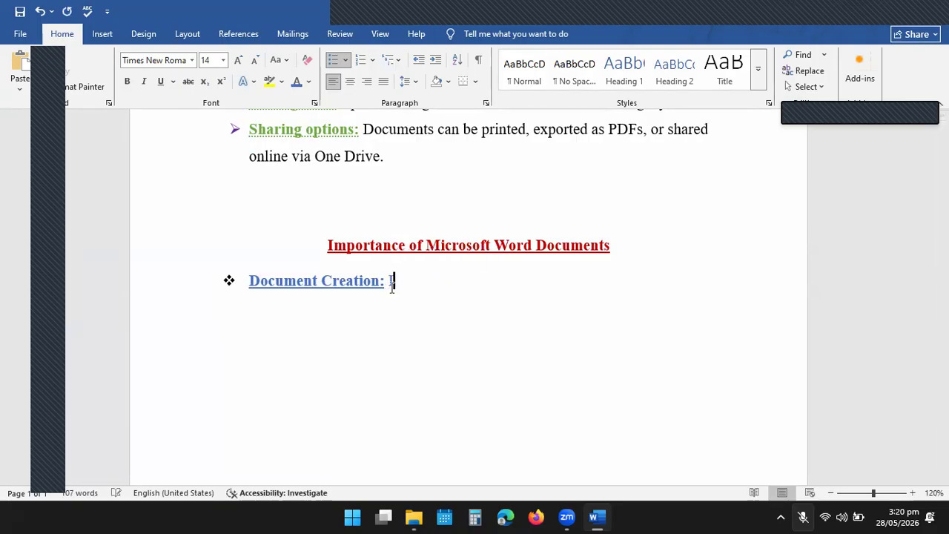
pyautogui.write('ble')
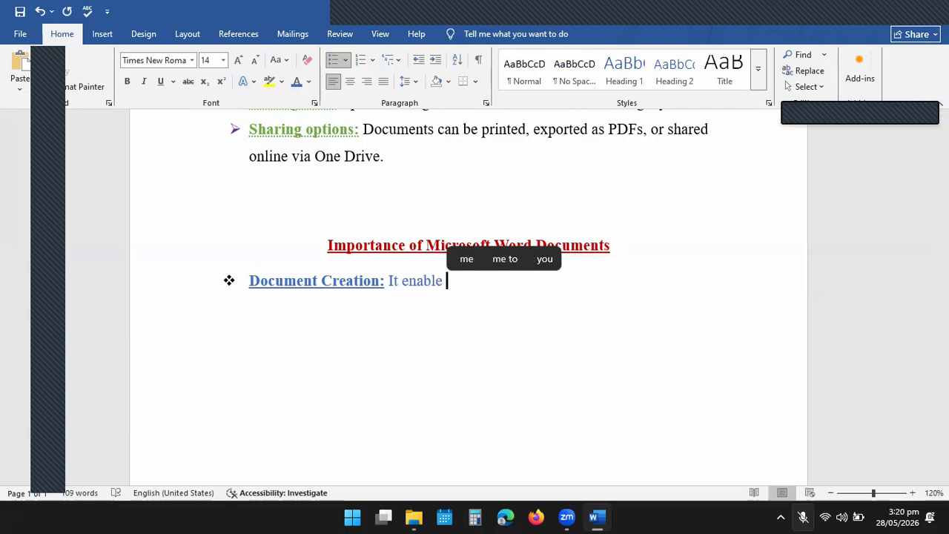
pyautogui.press('BackSpace')
pyautogui.write('s w')
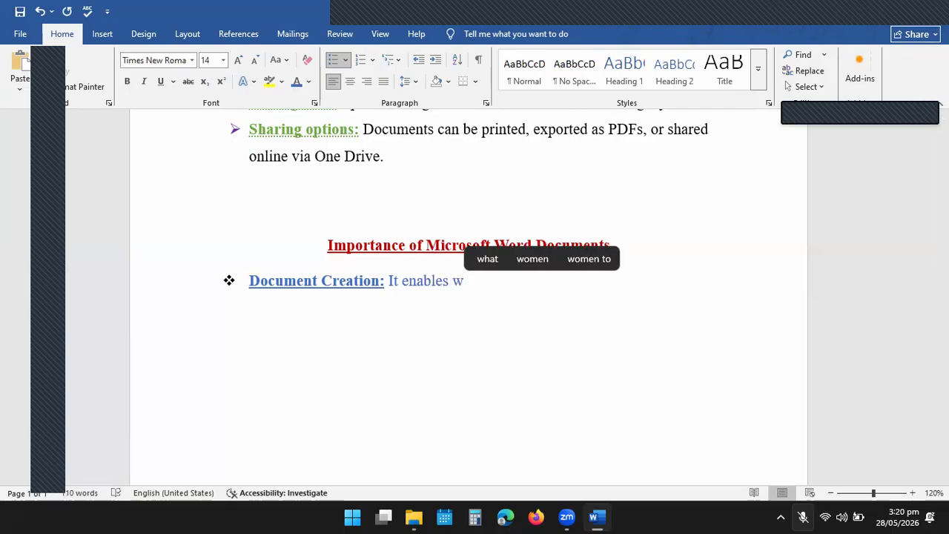
pyautogui.write('riting of reports')
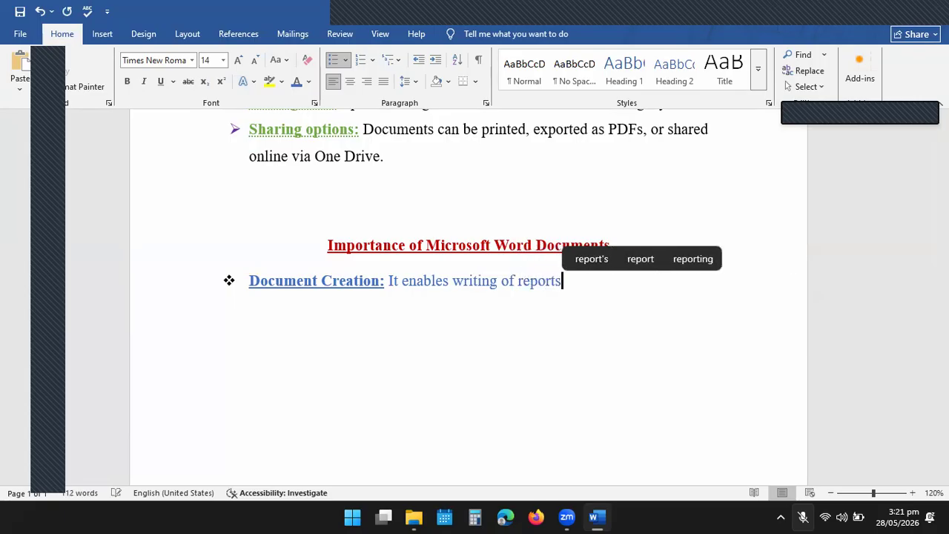
# Complete the bullet's sentence with ", essays, proposals, contracts,and letters".
pyautogui.write(', ')
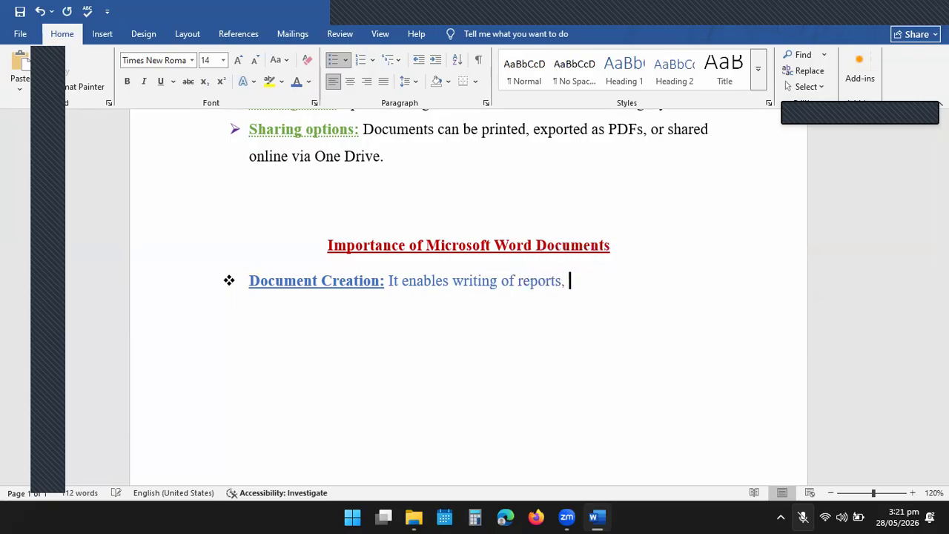
pyautogui.write('essays')
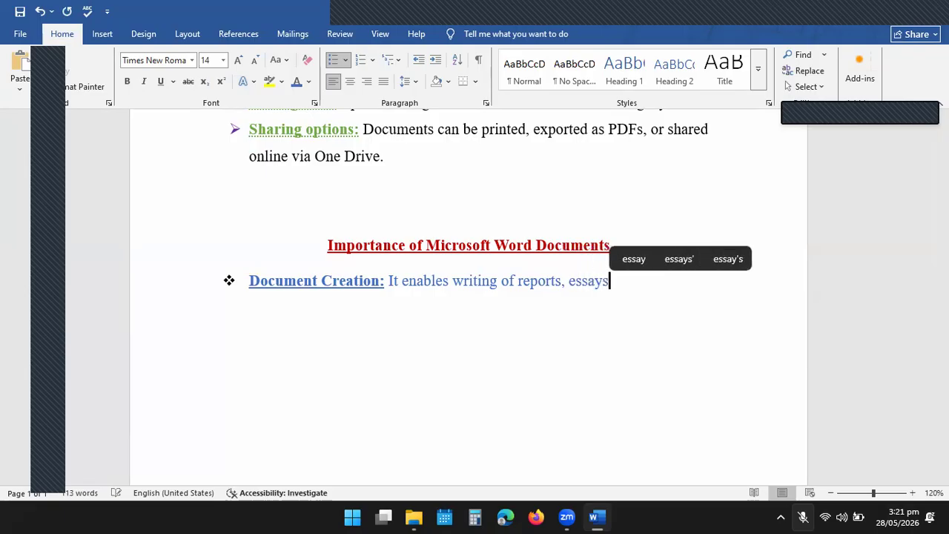
pyautogui.write(',')
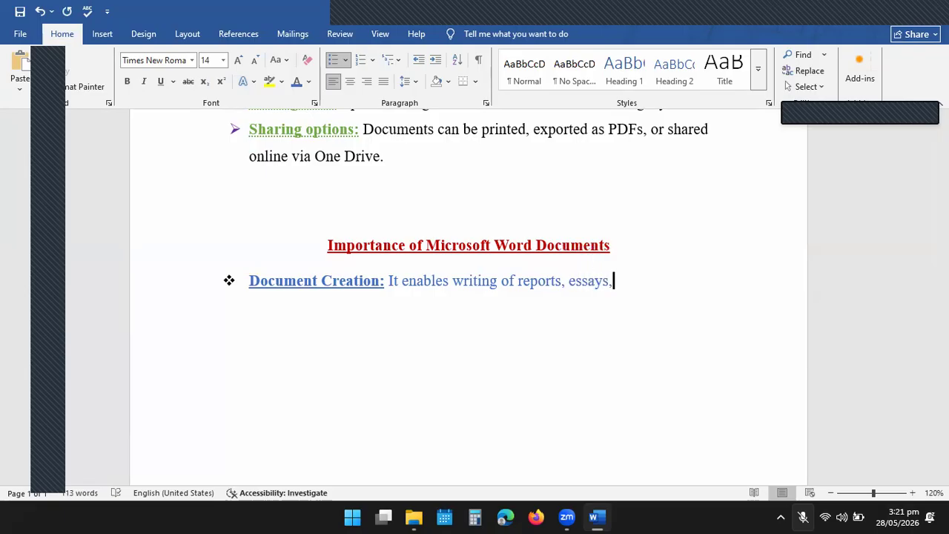
pyautogui.write(' p')
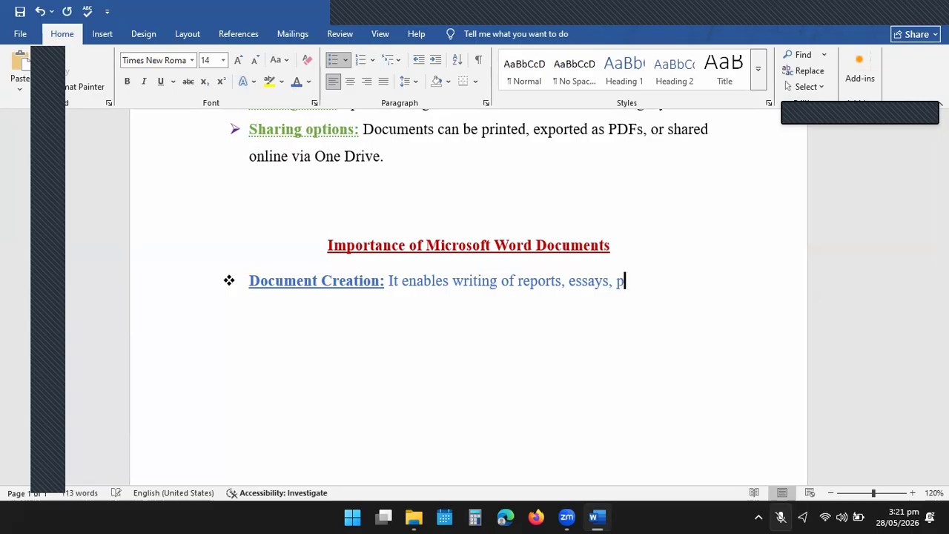
pyautogui.write('roposals')
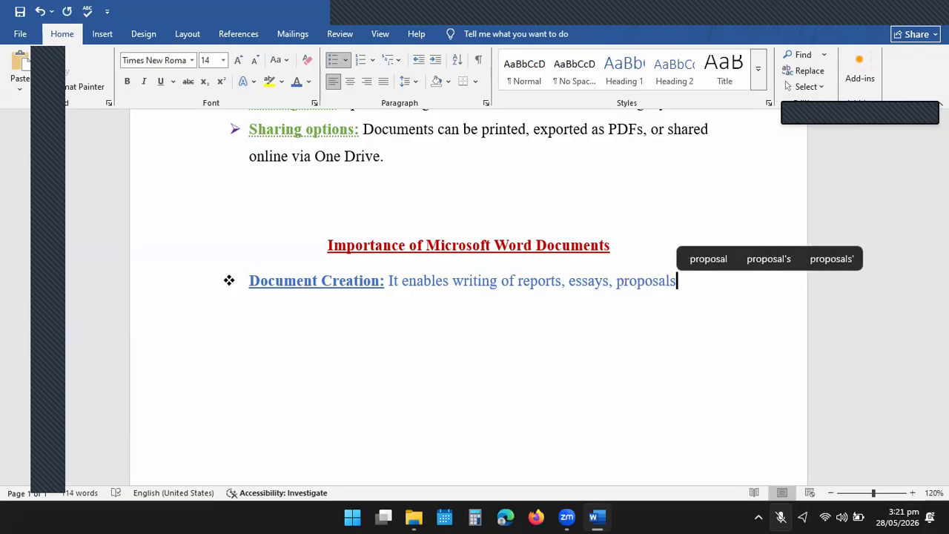
pyautogui.write('.')
pyautogui.press('BackSpace')
pyautogui.write(', contr')
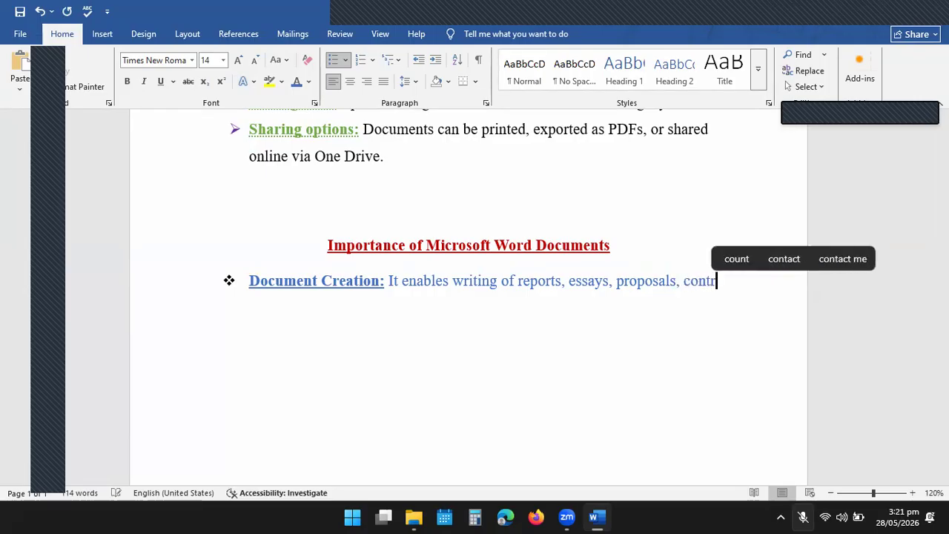
pyautogui.write('acts')
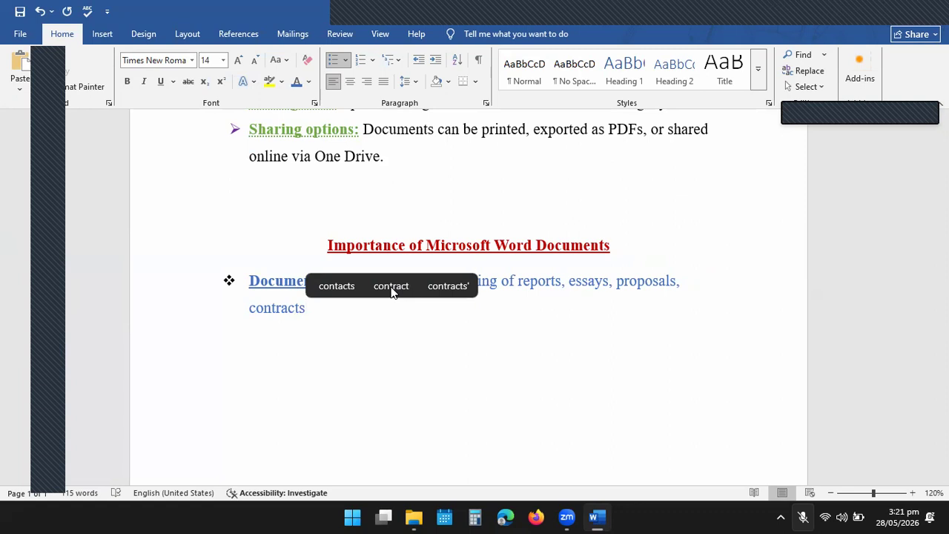
pyautogui.write(',and letters')
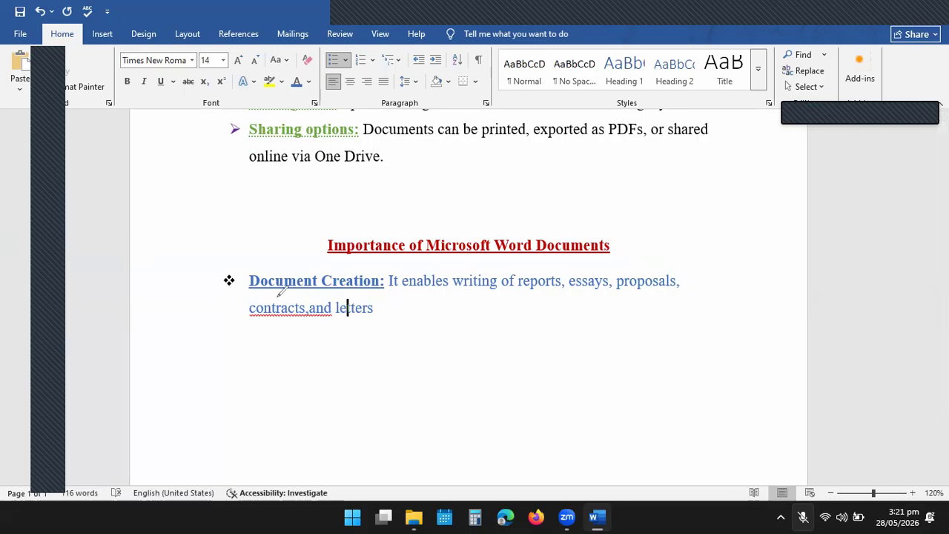
# Circle the words "contracts,and letters" with the red annotation pen and clear the drawing.
pyautogui.moveTo(235, 306)
pyautogui.mouseDown()
pyautogui.moveTo(383, 301)
pyautogui.moveTo(343, 286)
pyautogui.moveTo(268, 285)
pyautogui.moveTo(234, 305)
pyautogui.mouseUp()
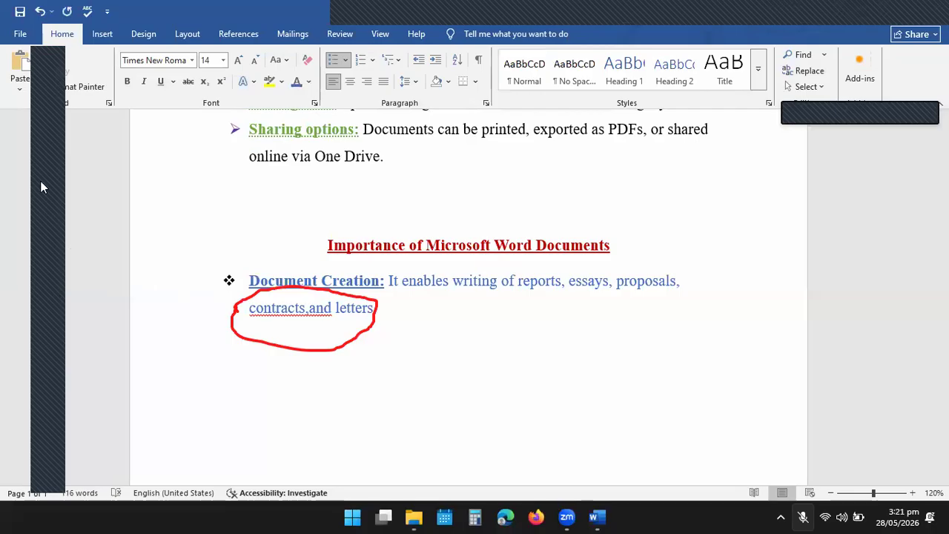
pyautogui.click(49, 271)
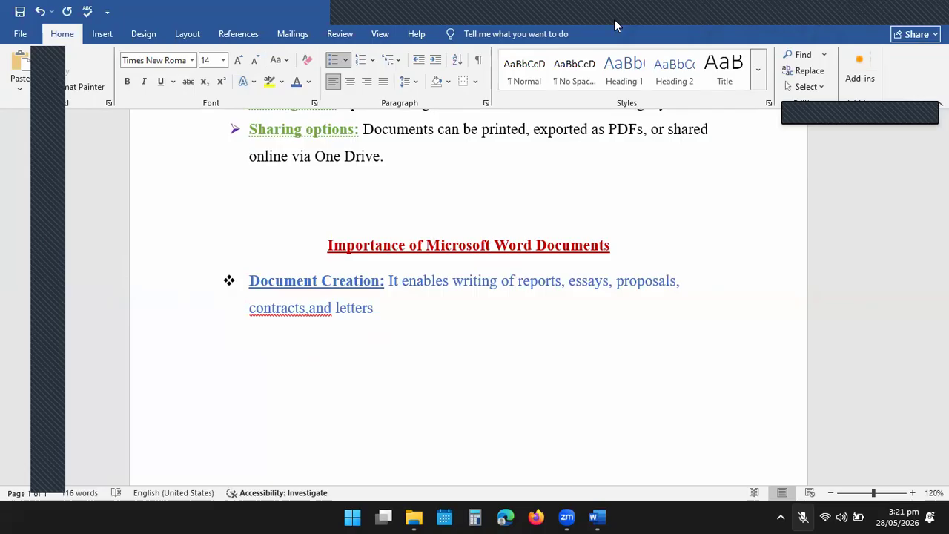
pyautogui.click(849, 62)
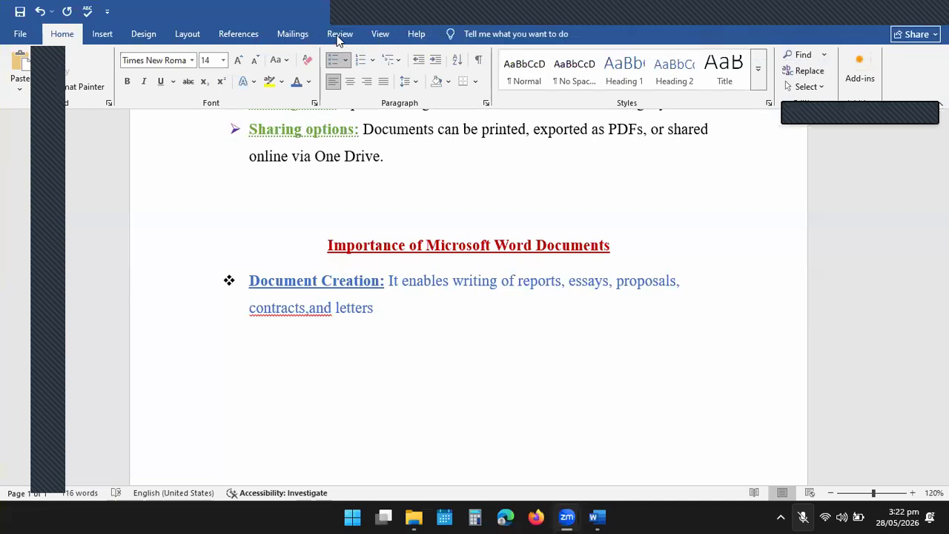
# Outline the Review heading with the red annotation pen and display the reviewing commands.
pyautogui.click(46, 149)
pyautogui.moveTo(319, 45); pyautogui.dragTo(335, 21)
pyautogui.moveTo(366, 39); pyautogui.dragTo(314, 43)
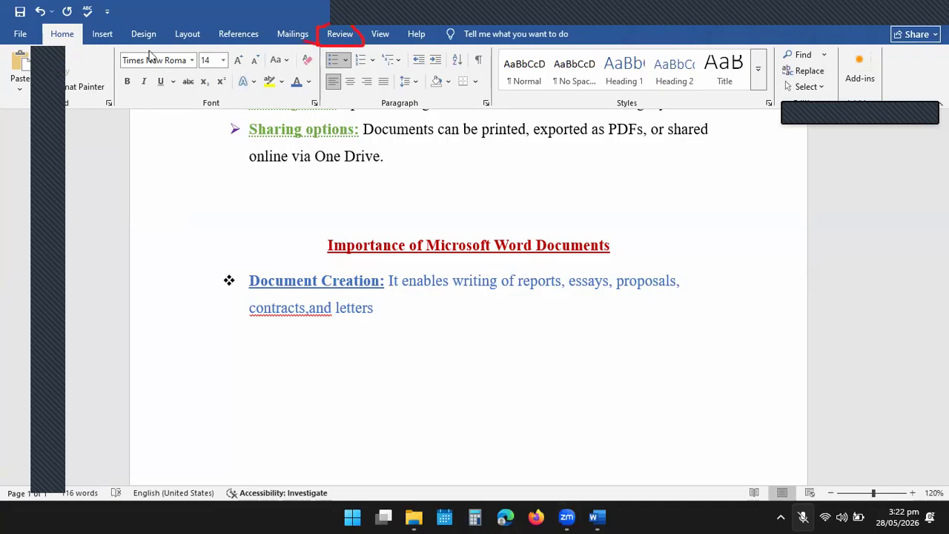
pyautogui.click(340, 35)
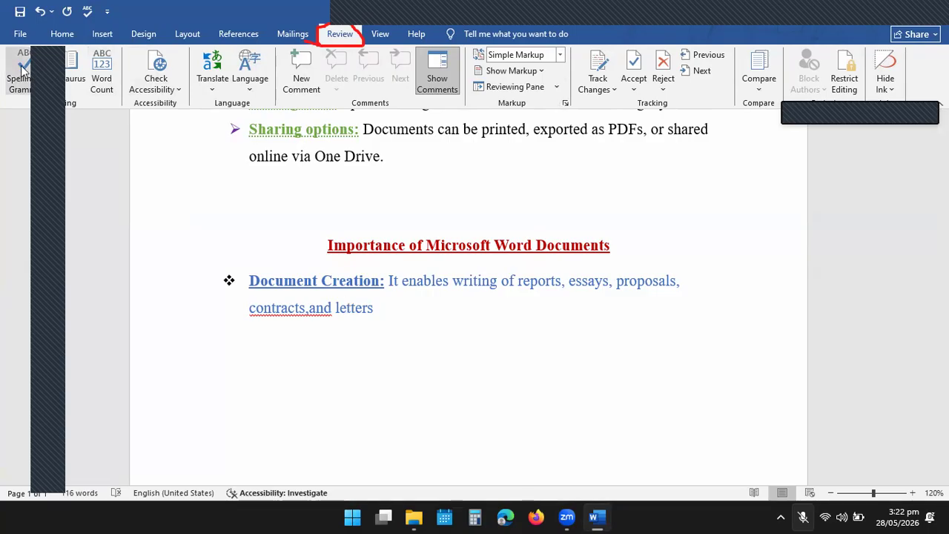
# Circle the Spelling & Grammar command with the red annotation pen and run the spelling check on the document.
pyautogui.click(160, 158)
pyautogui.moveTo(2, 49)
pyautogui.mouseDown()
pyautogui.moveTo(36, 52)
pyautogui.moveTo(29, 104)
pyautogui.moveTo(11, 50)
pyautogui.mouseUp()
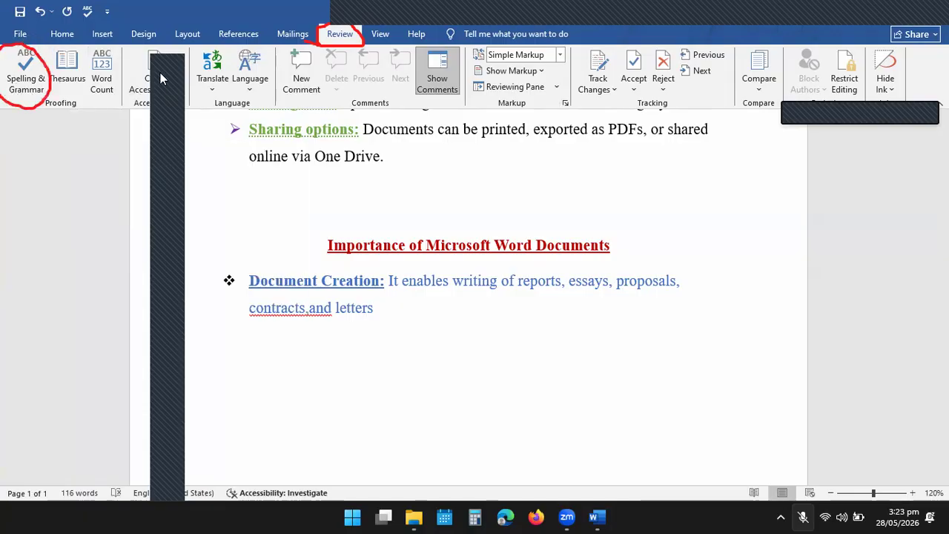
pyautogui.click(22, 72)
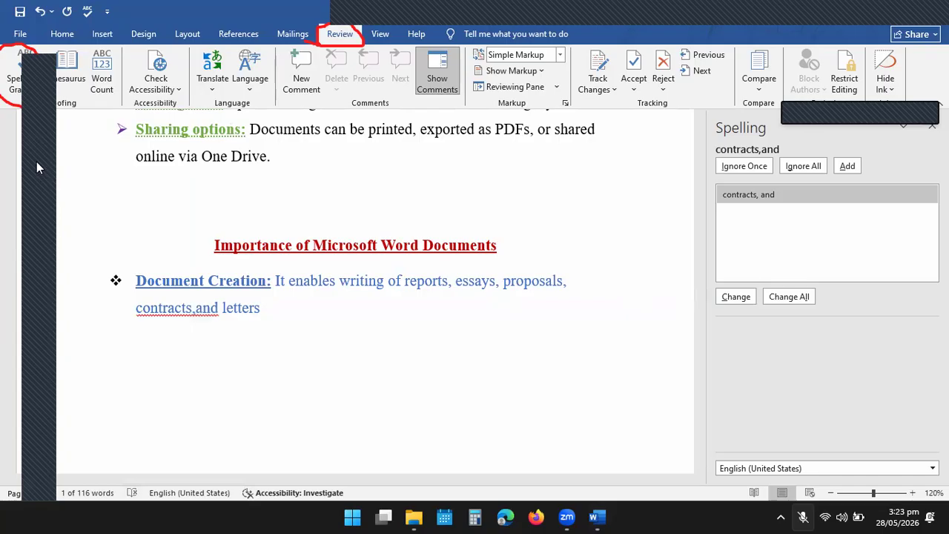
# Circle the suggestion "contracts, and" with the red annotation pen, accept the correction and close the completed spelling check.
pyautogui.moveTo(721, 197)
pyautogui.mouseDown()
pyautogui.moveTo(768, 214)
pyautogui.moveTo(793, 194)
pyautogui.moveTo(778, 176)
pyautogui.moveTo(737, 176)
pyautogui.moveTo(711, 186)
pyautogui.moveTo(721, 198)
pyautogui.mouseUp()
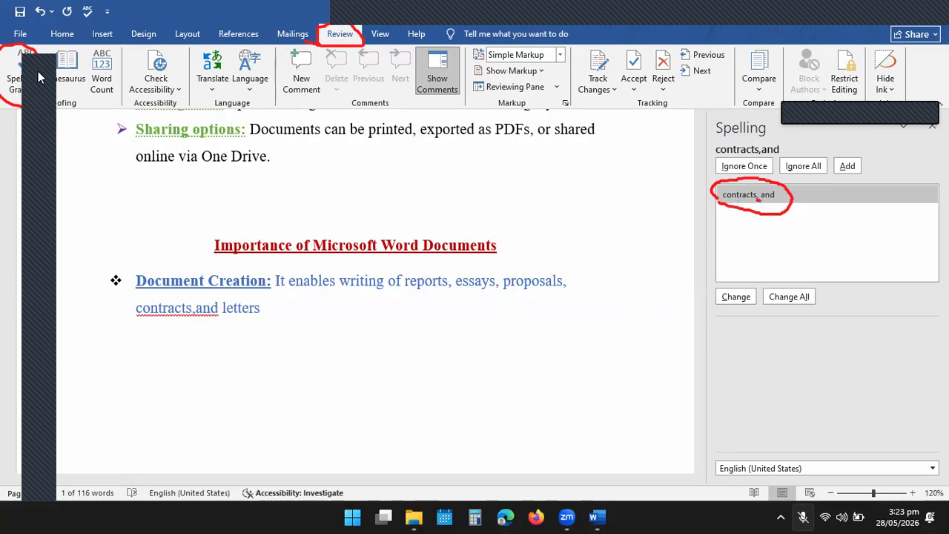
pyautogui.click(743, 296)
pyautogui.click(744, 297)
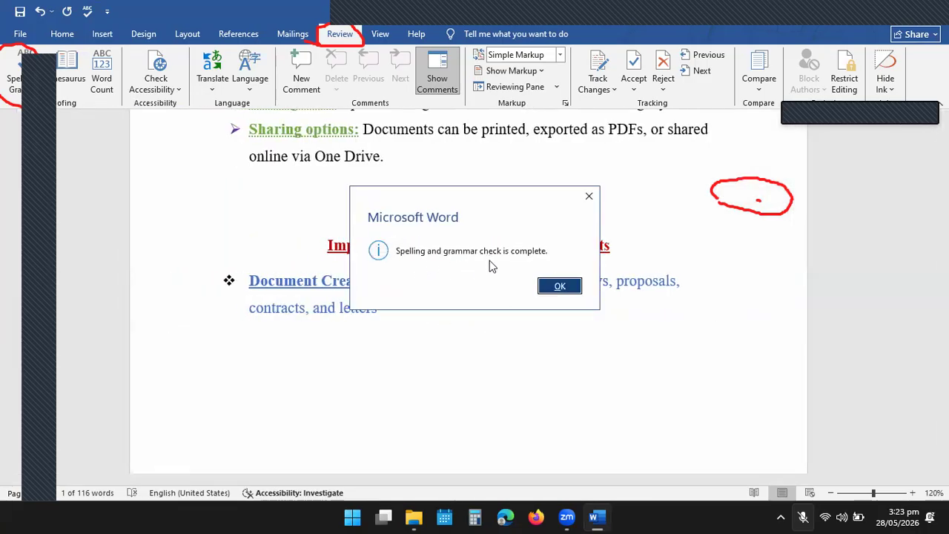
pyautogui.click(559, 286)
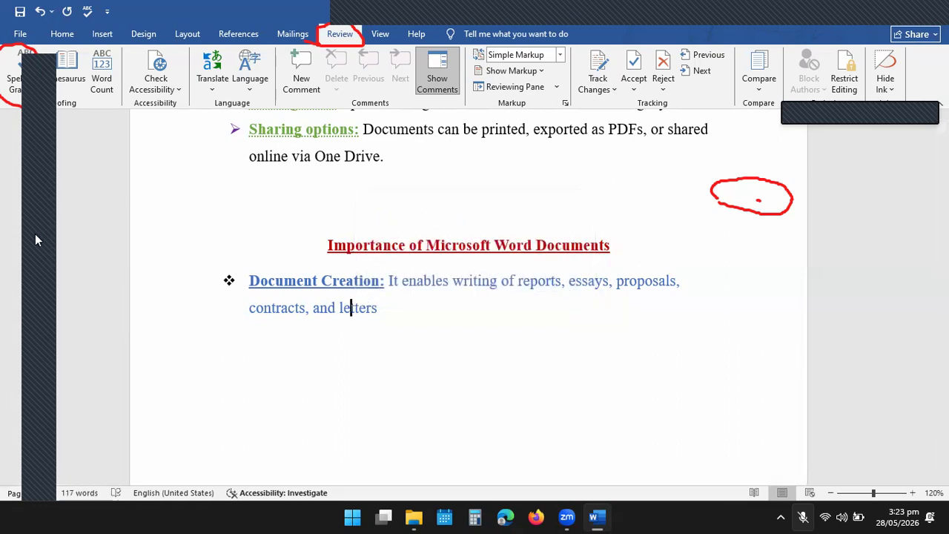
# Erase the red annotations around the spelling suggestion, the Spelling & Grammar command and the Review heading.
pyautogui.click(761, 188)
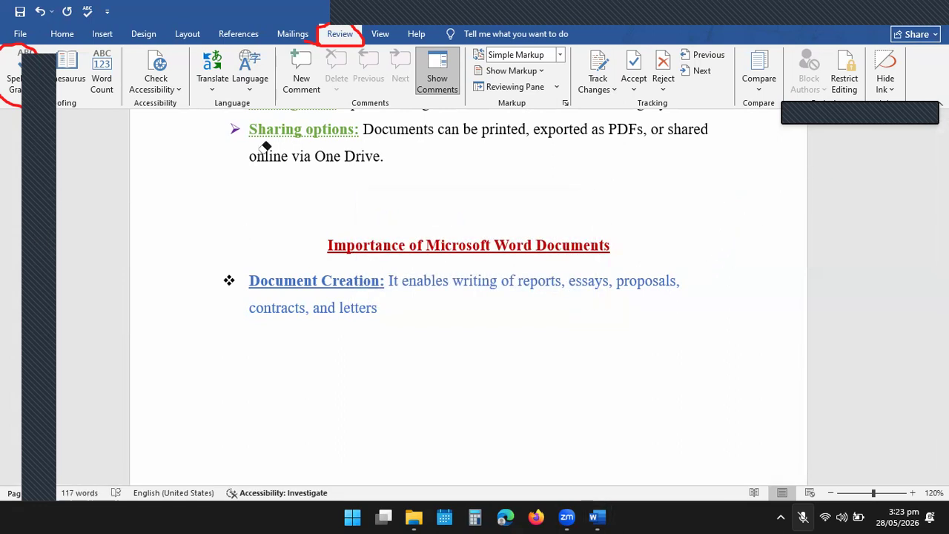
pyautogui.click(12, 103)
pyautogui.click(350, 30)
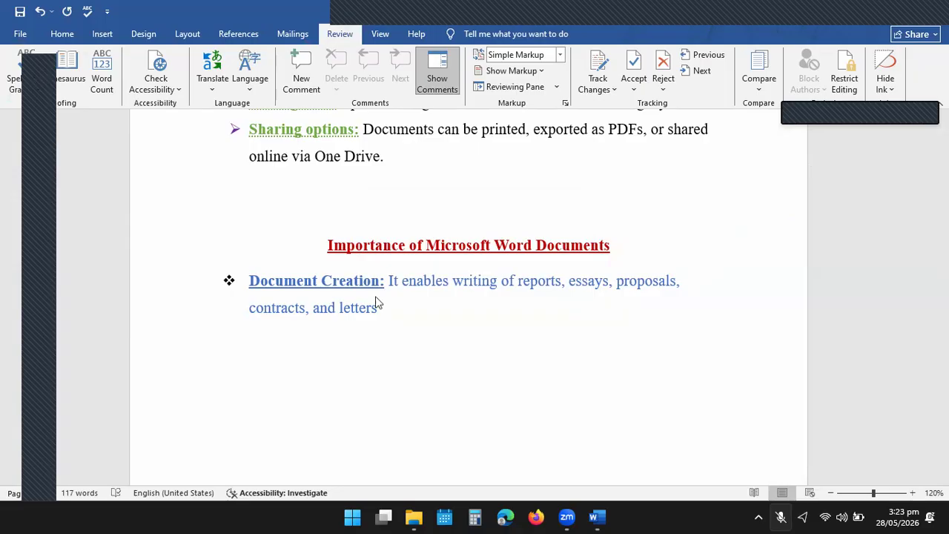
# Finish the Document Creation bullet's sentence with "with ease." after the word "letters".
pyautogui.click(393, 311)
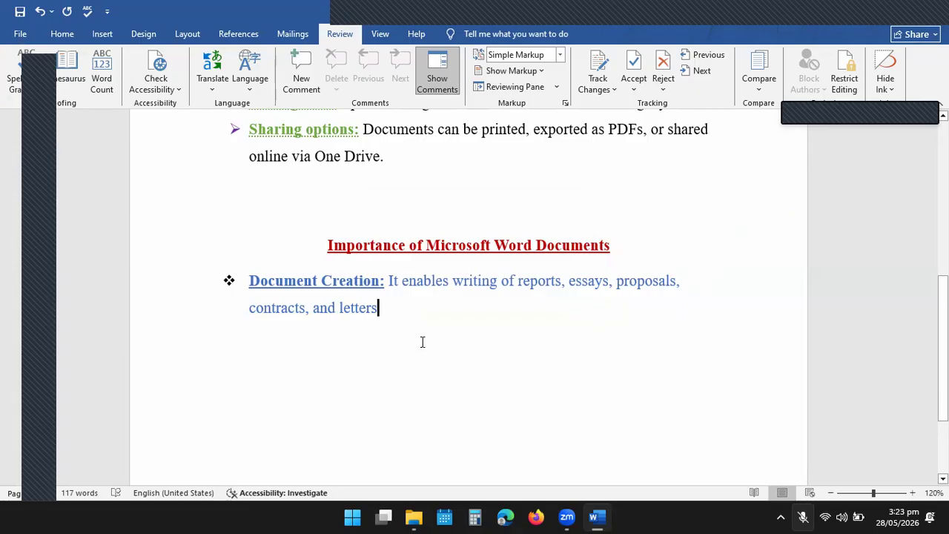
pyautogui.write('wi')
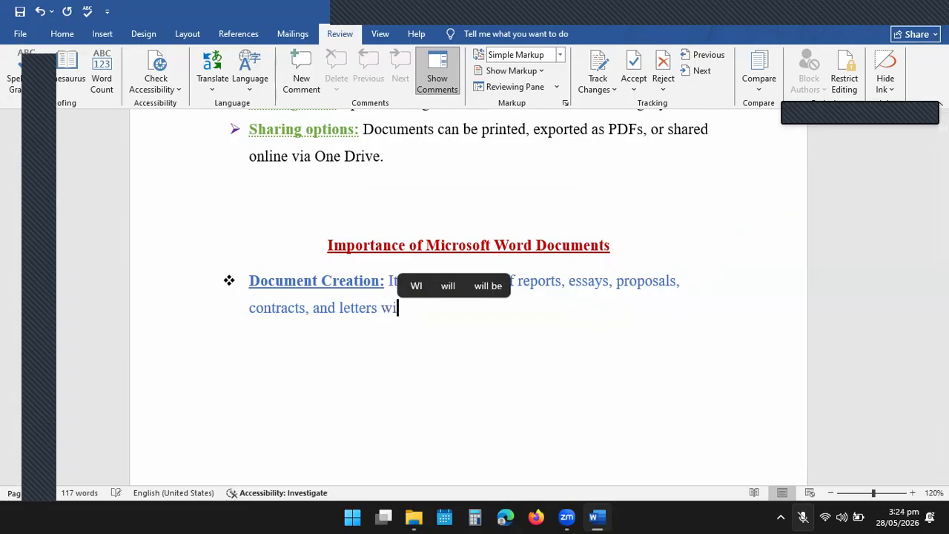
pyautogui.write('th ease.')
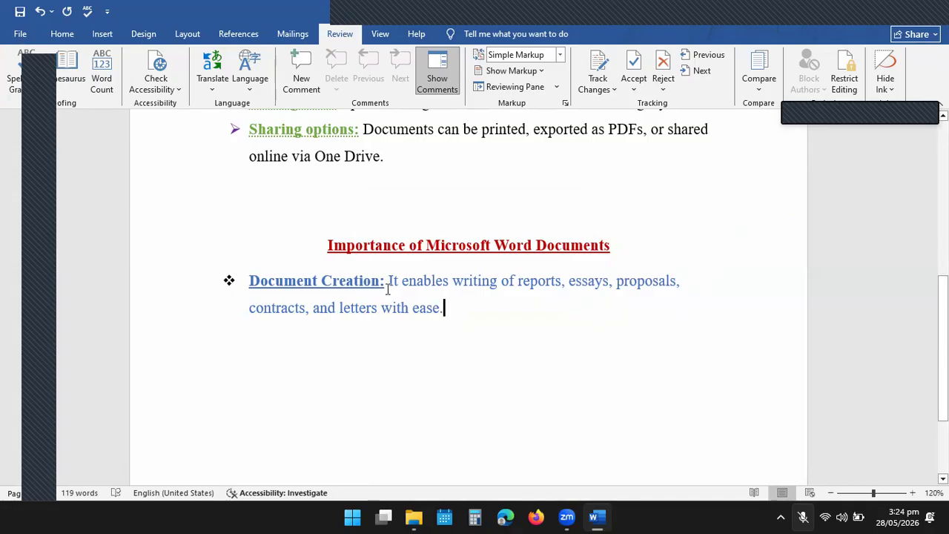
# Change the font color of the sentence following "Document Creation:" to black.
pyautogui.moveTo(445, 309); pyautogui.dragTo(388, 281)
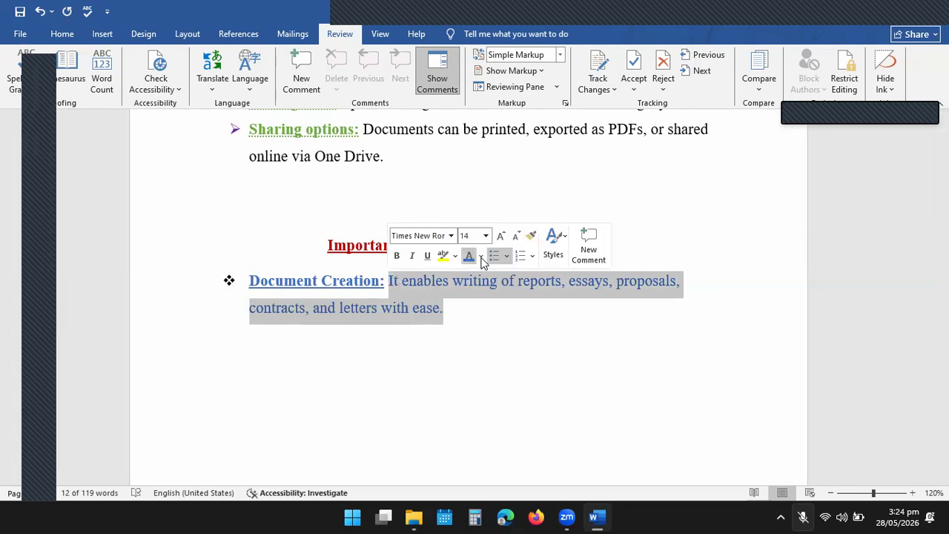
pyautogui.click(481, 257)
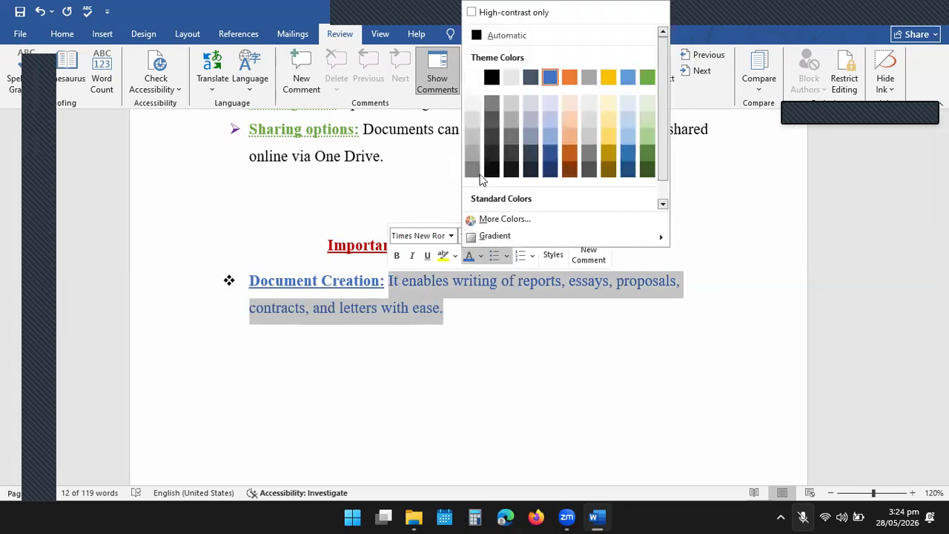
pyautogui.click(491, 78)
pyautogui.click(470, 307)
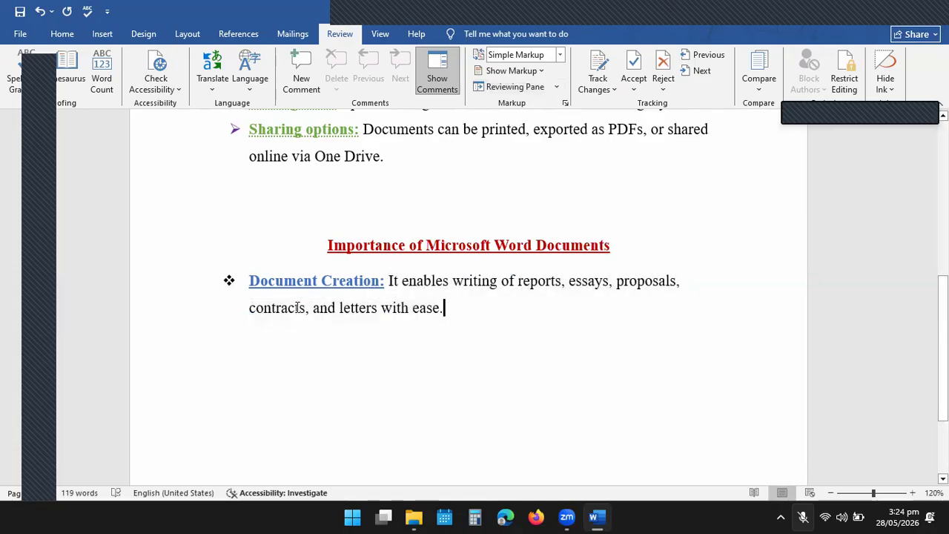
# Circle the Home heading with the red annotation pen and recolor the bullet symbol beside Document Creation dark orange.
pyautogui.click(229, 278)
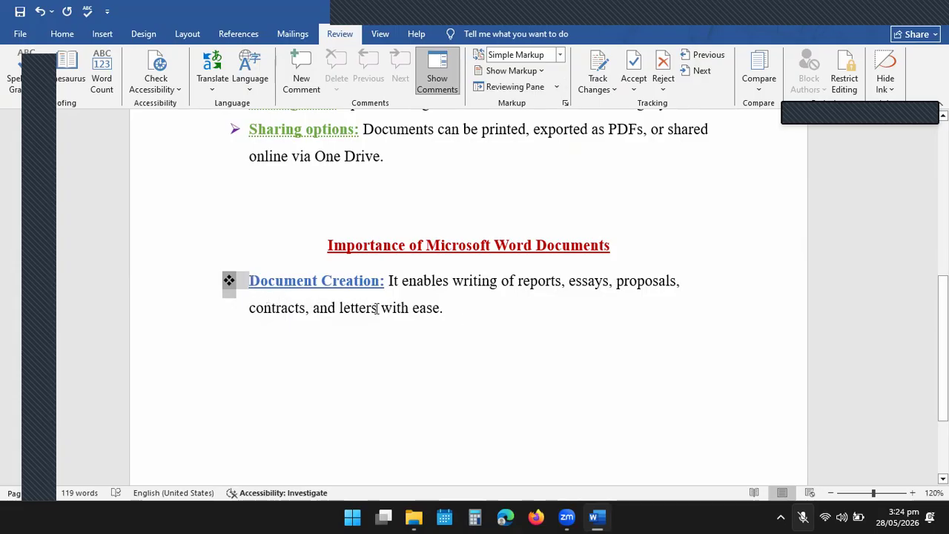
pyautogui.click(62, 34)
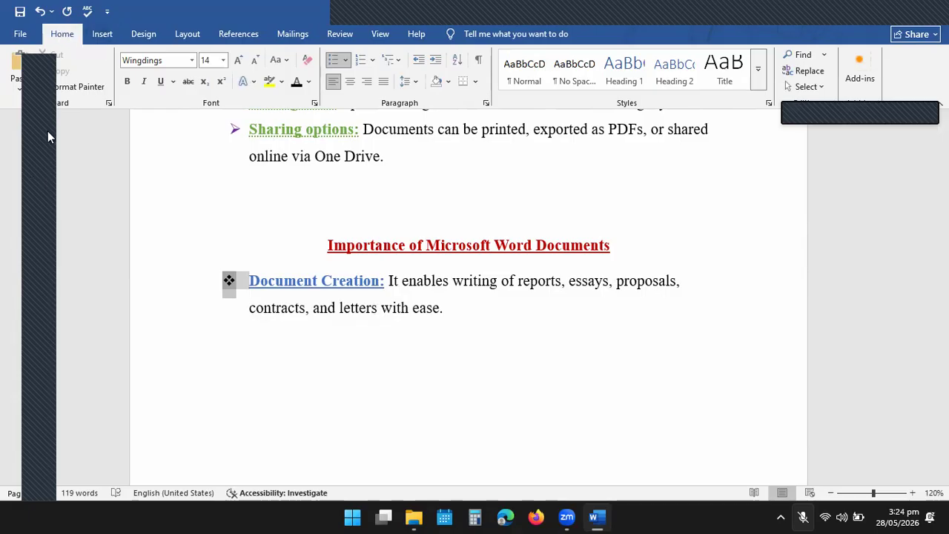
pyautogui.moveTo(87, 25)
pyautogui.mouseDown()
pyautogui.moveTo(83, 42)
pyautogui.moveTo(43, 37)
pyautogui.mouseUp()
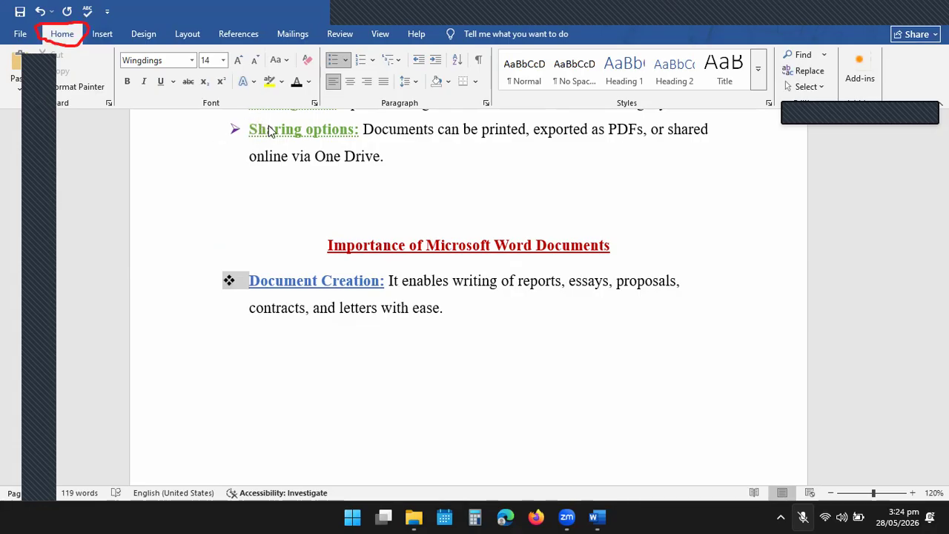
pyautogui.click(309, 82)
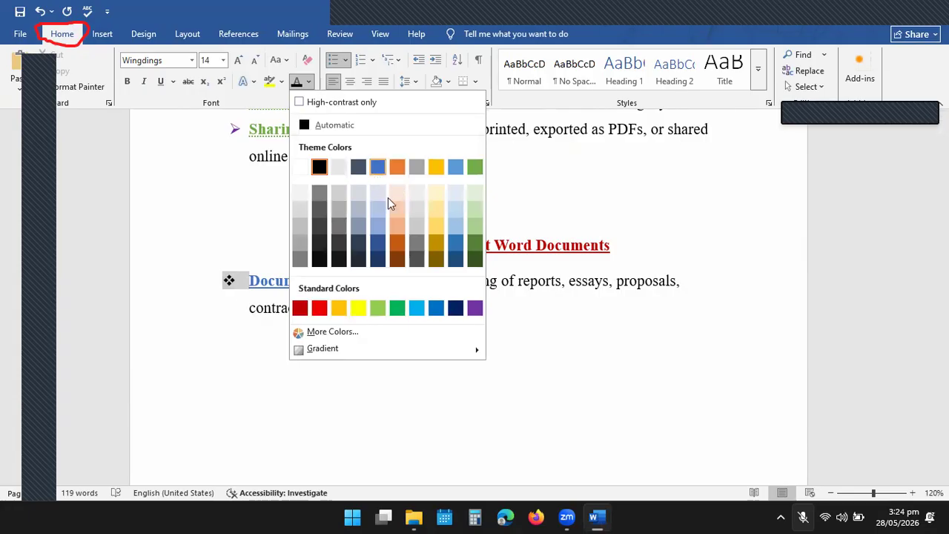
pyautogui.click(390, 243)
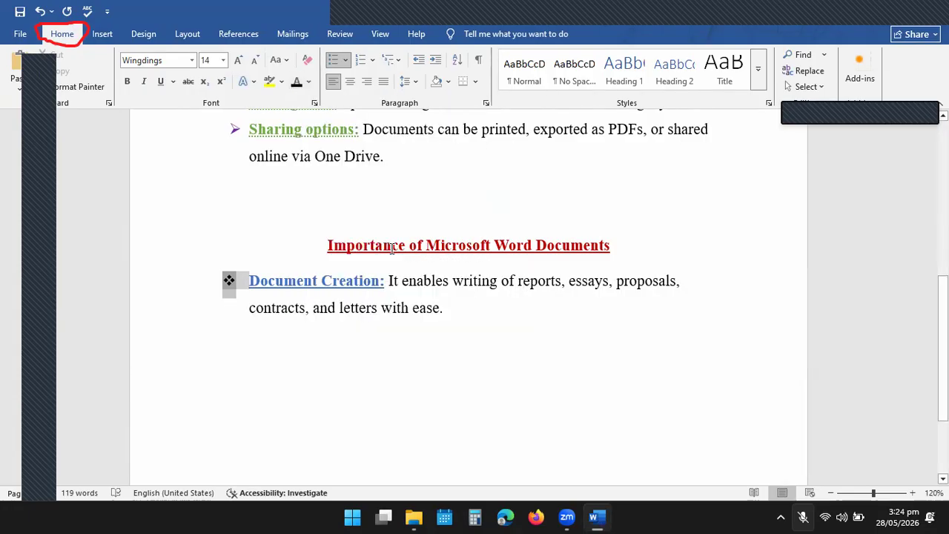
pyautogui.click(469, 310)
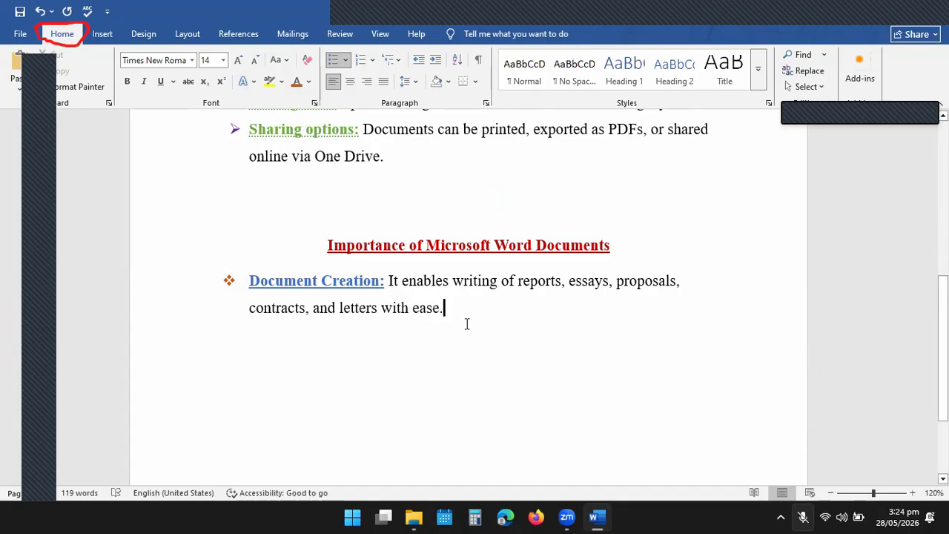
# Add a second bullet below Document Creation with the heading "Professional Formatting:".
pyautogui.press('Return')
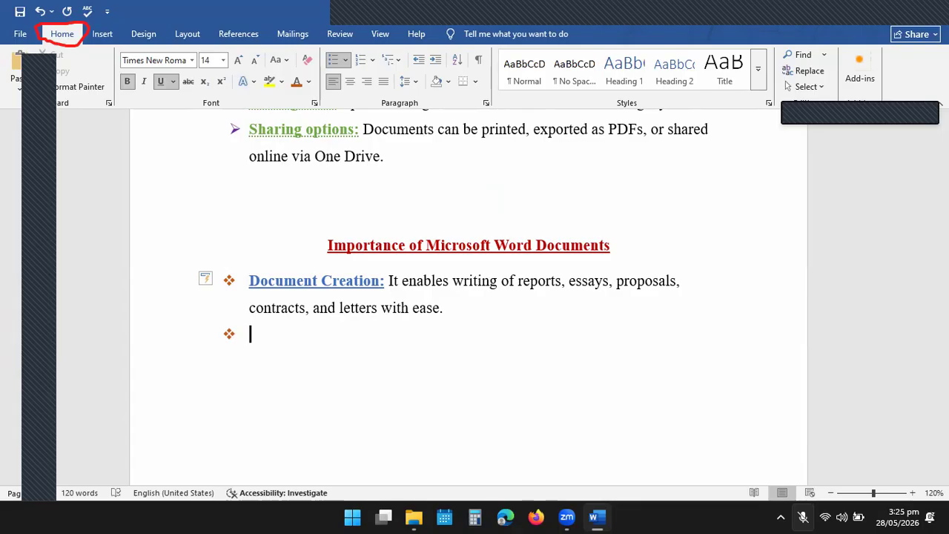
pyautogui.write('Profe')
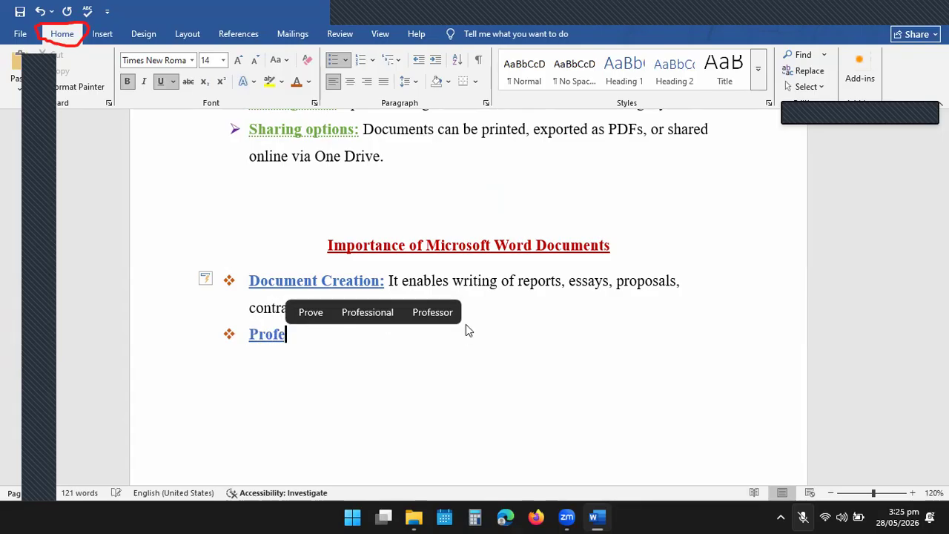
pyautogui.click(393, 312)
pyautogui.write('Format')
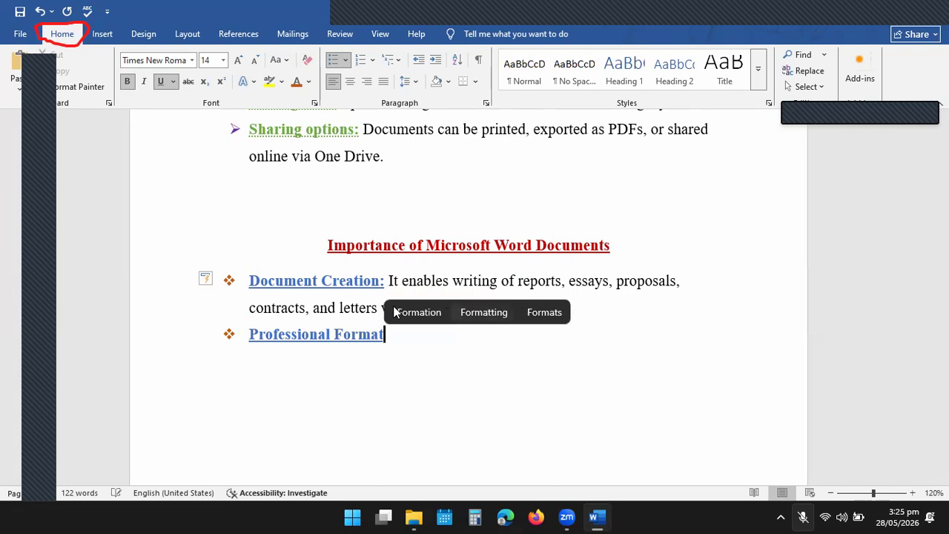
pyautogui.write('ting')
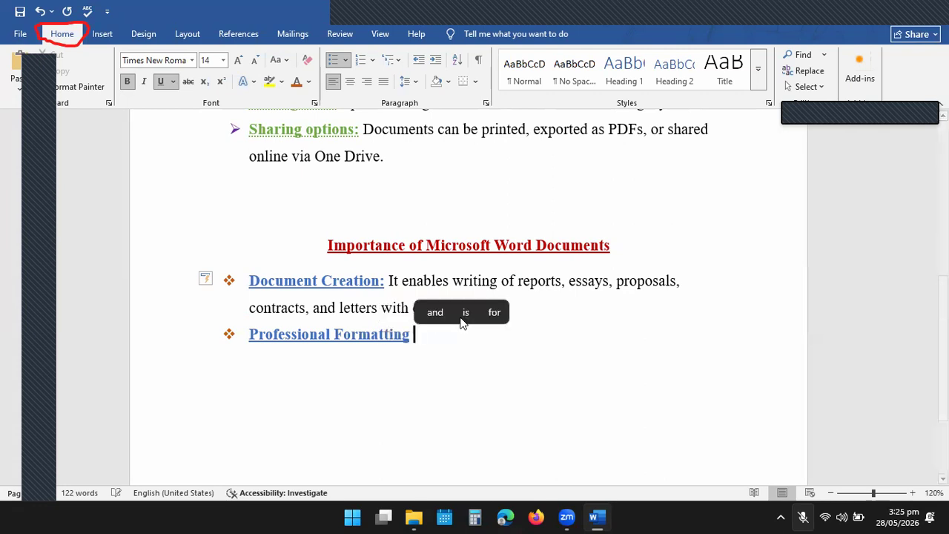
pyautogui.press('BackSpace')
pyautogui.write(':')
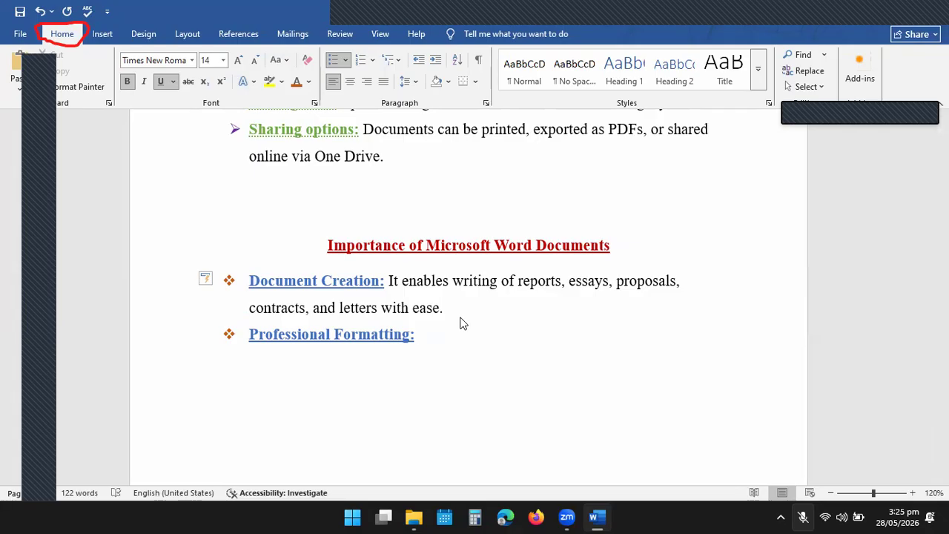
# Set the font color after "Professional Formatting:" to black, test it with "fdf" and delete the test text.
pyautogui.click(310, 83)
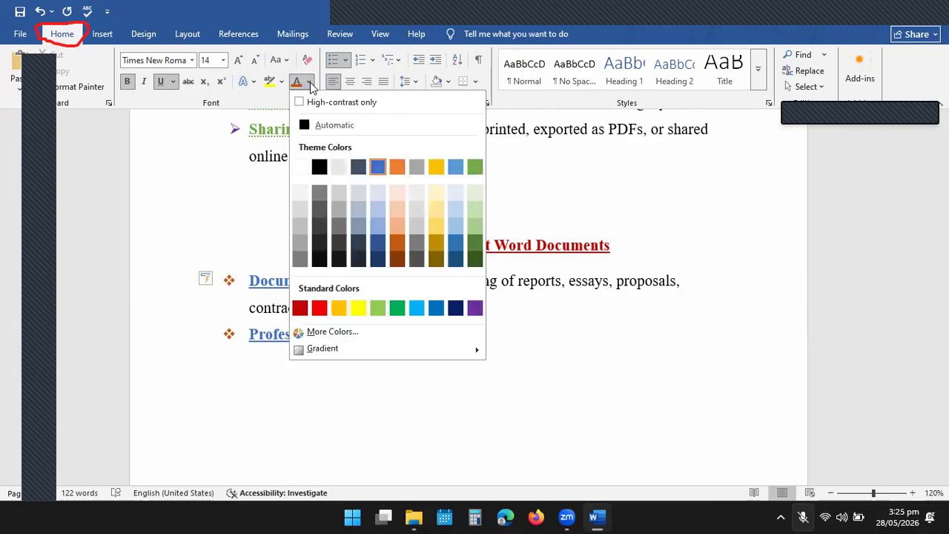
pyautogui.click(318, 163)
pyautogui.write('fdf')
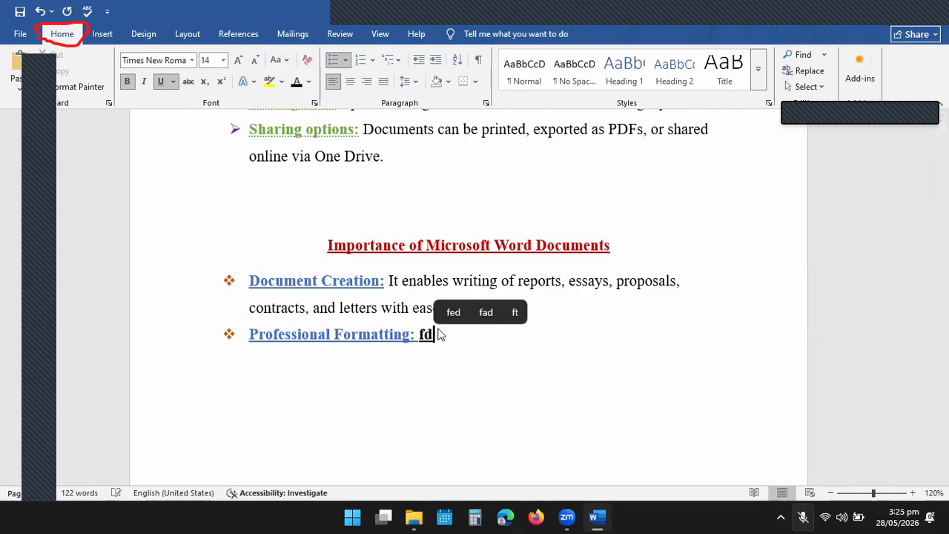
pyautogui.press('BackSpace')
pyautogui.press('BackSpace')
pyautogui.press('BackSpace')
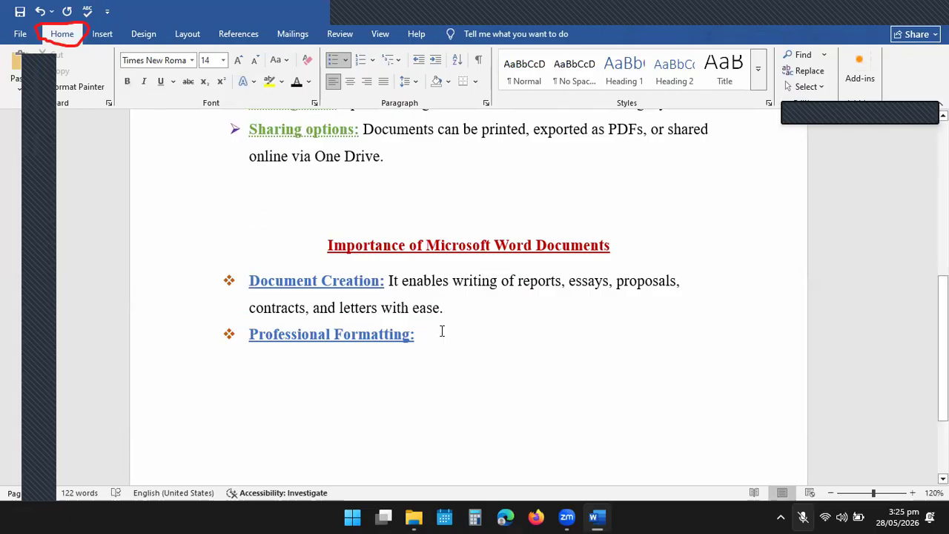
# Test the text style after "Professional Formatting:" with "reet", delete it, and turn off bold and underline.
pyautogui.write('reet')
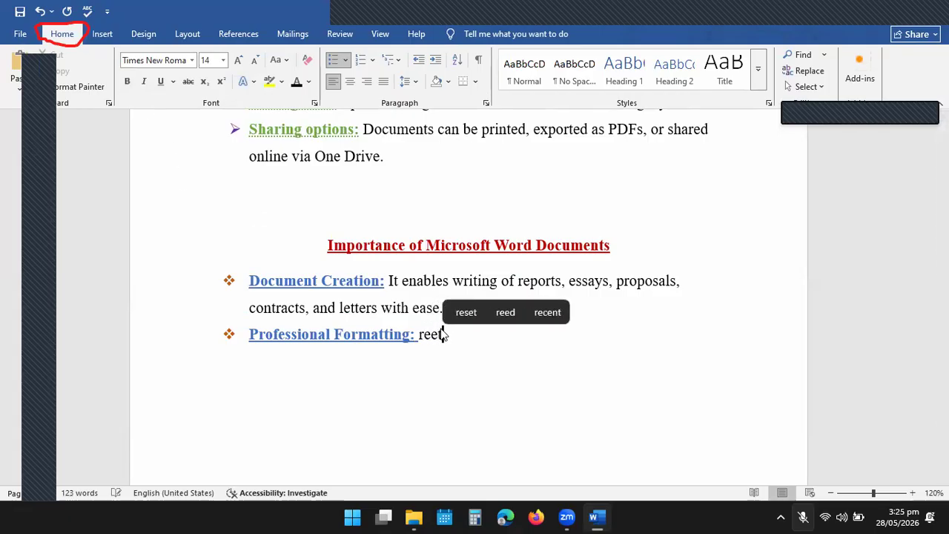
pyautogui.press('BackSpace')
pyautogui.press('BackSpace')
pyautogui.press('BackSpace')
pyautogui.press('BackSpace')
pyautogui.press('BackSpace')
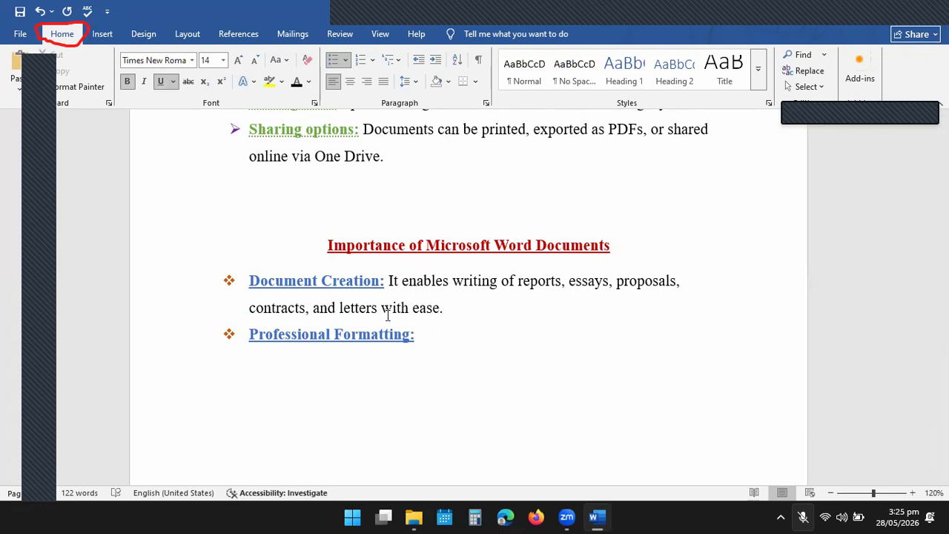
pyautogui.click(126, 81)
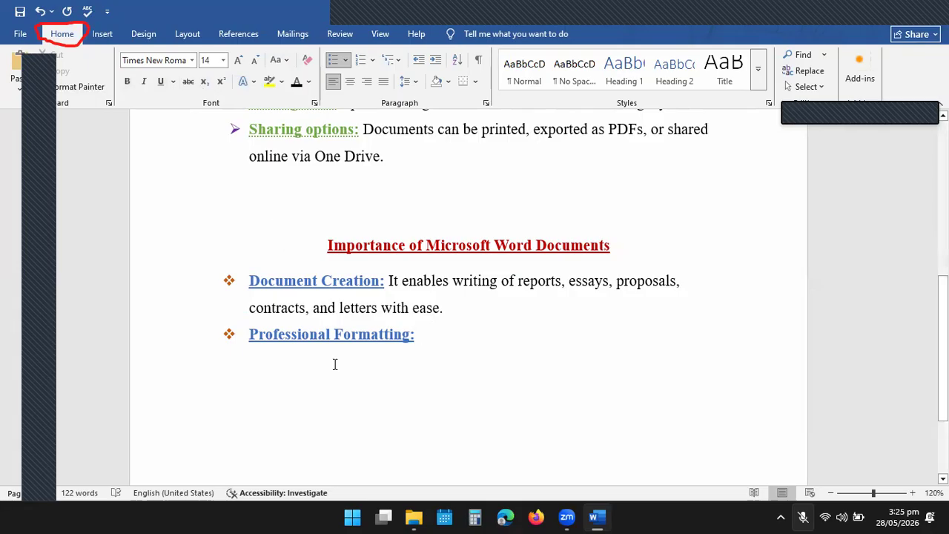